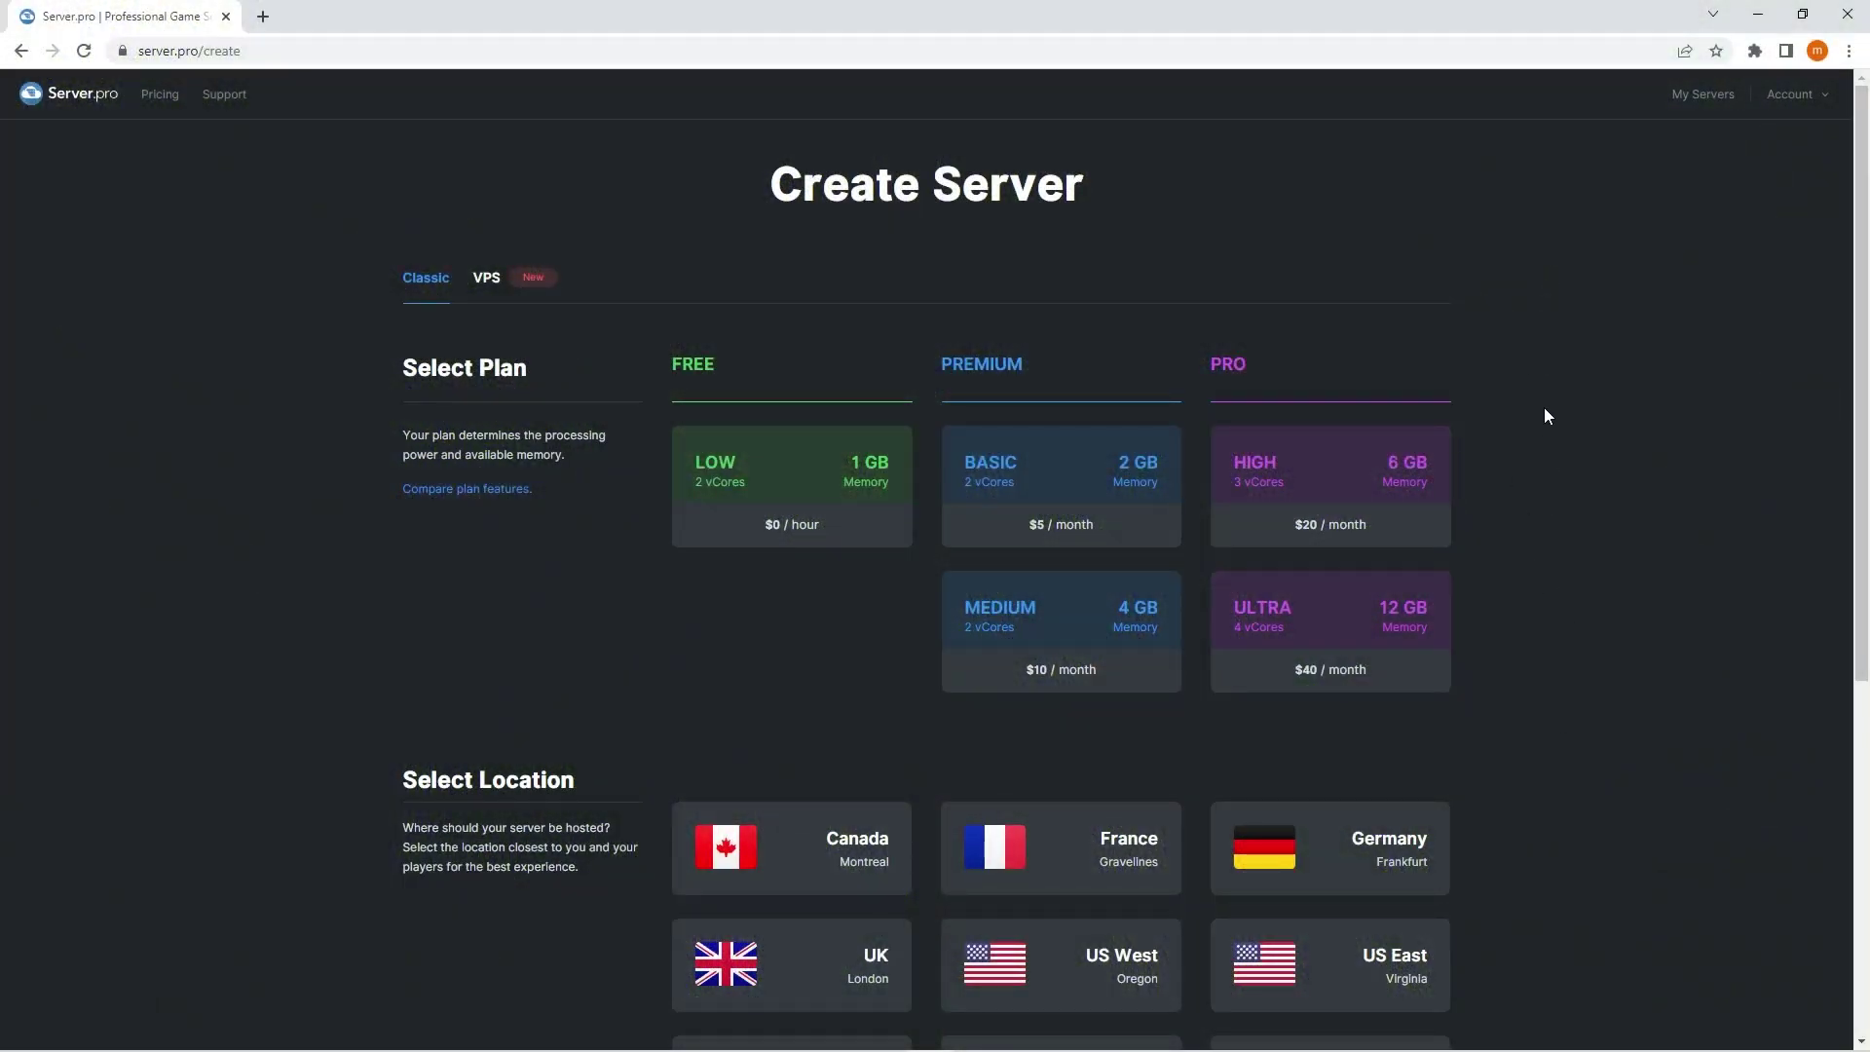
Check the VPS plans on the Create Server page before returning to the server list.
{"action": "left_click", "coordinate": [534, 279]}
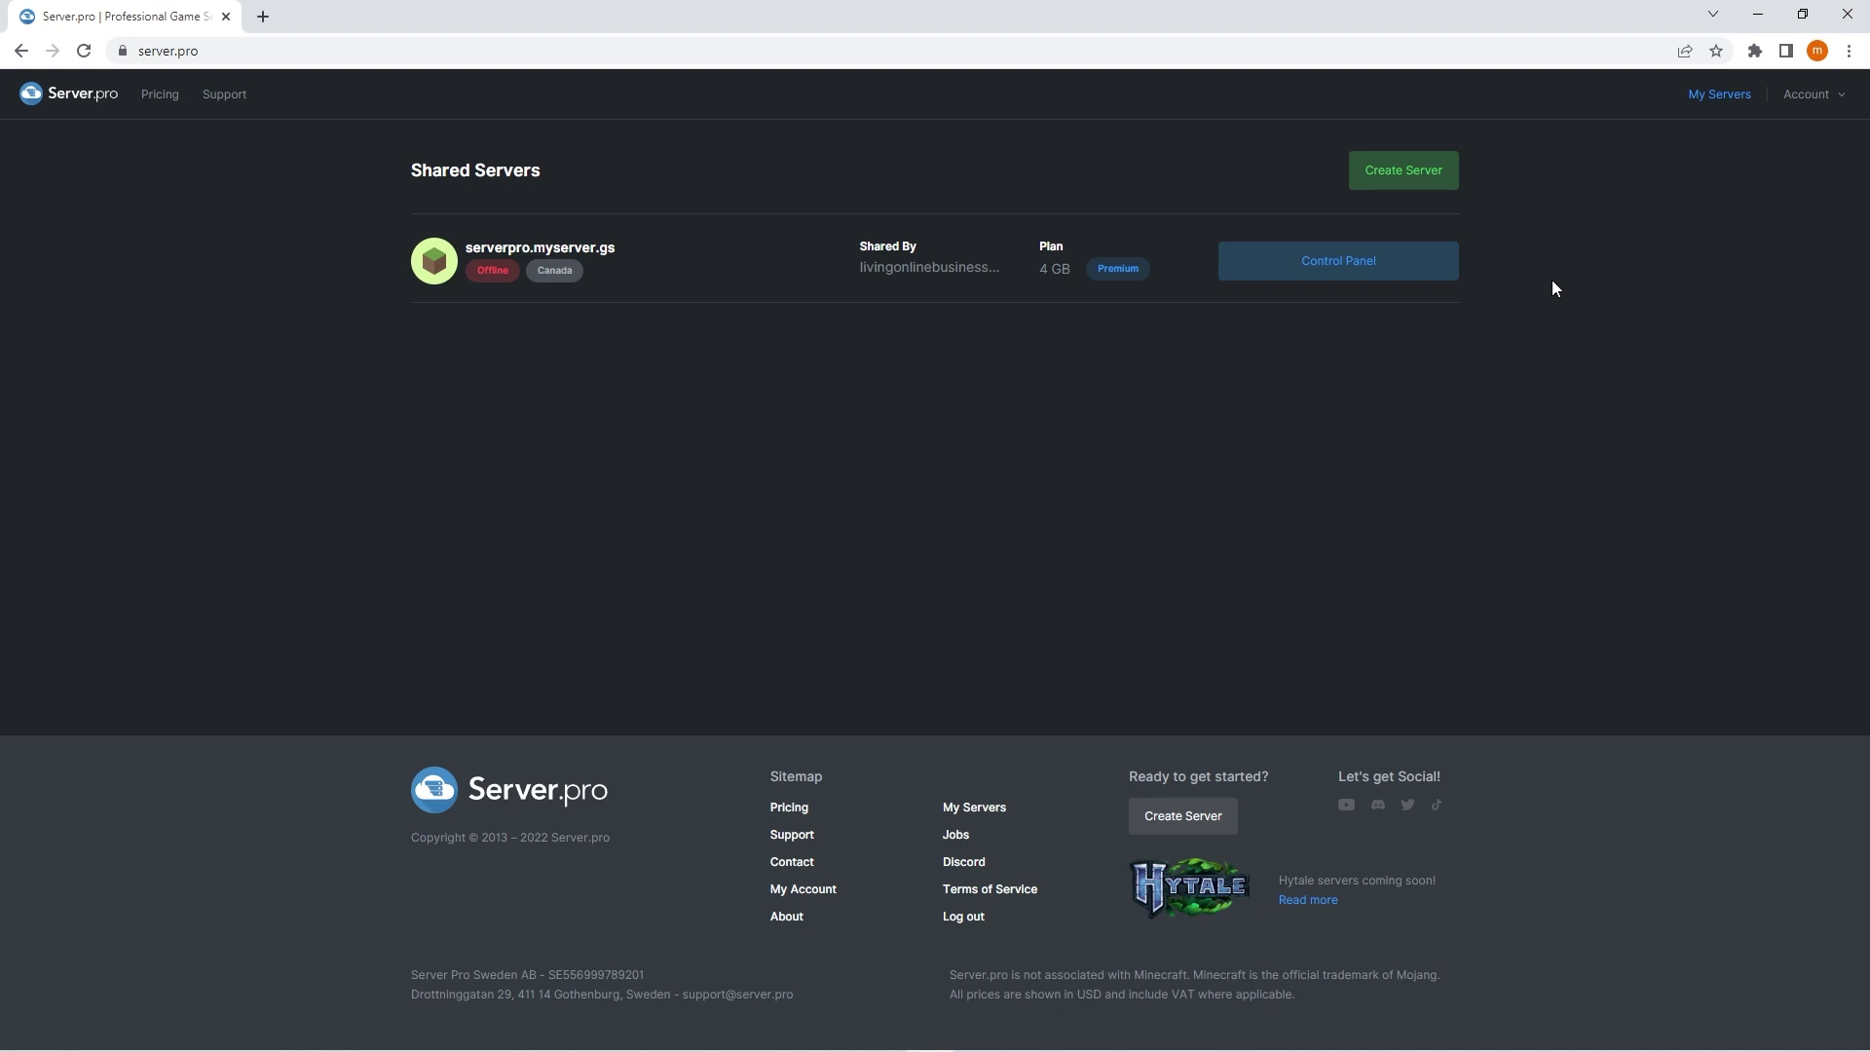
Start a manual backup of the classic server next to its three automatic backups.
{"action": "left_click", "coordinate": [1383, 274]}
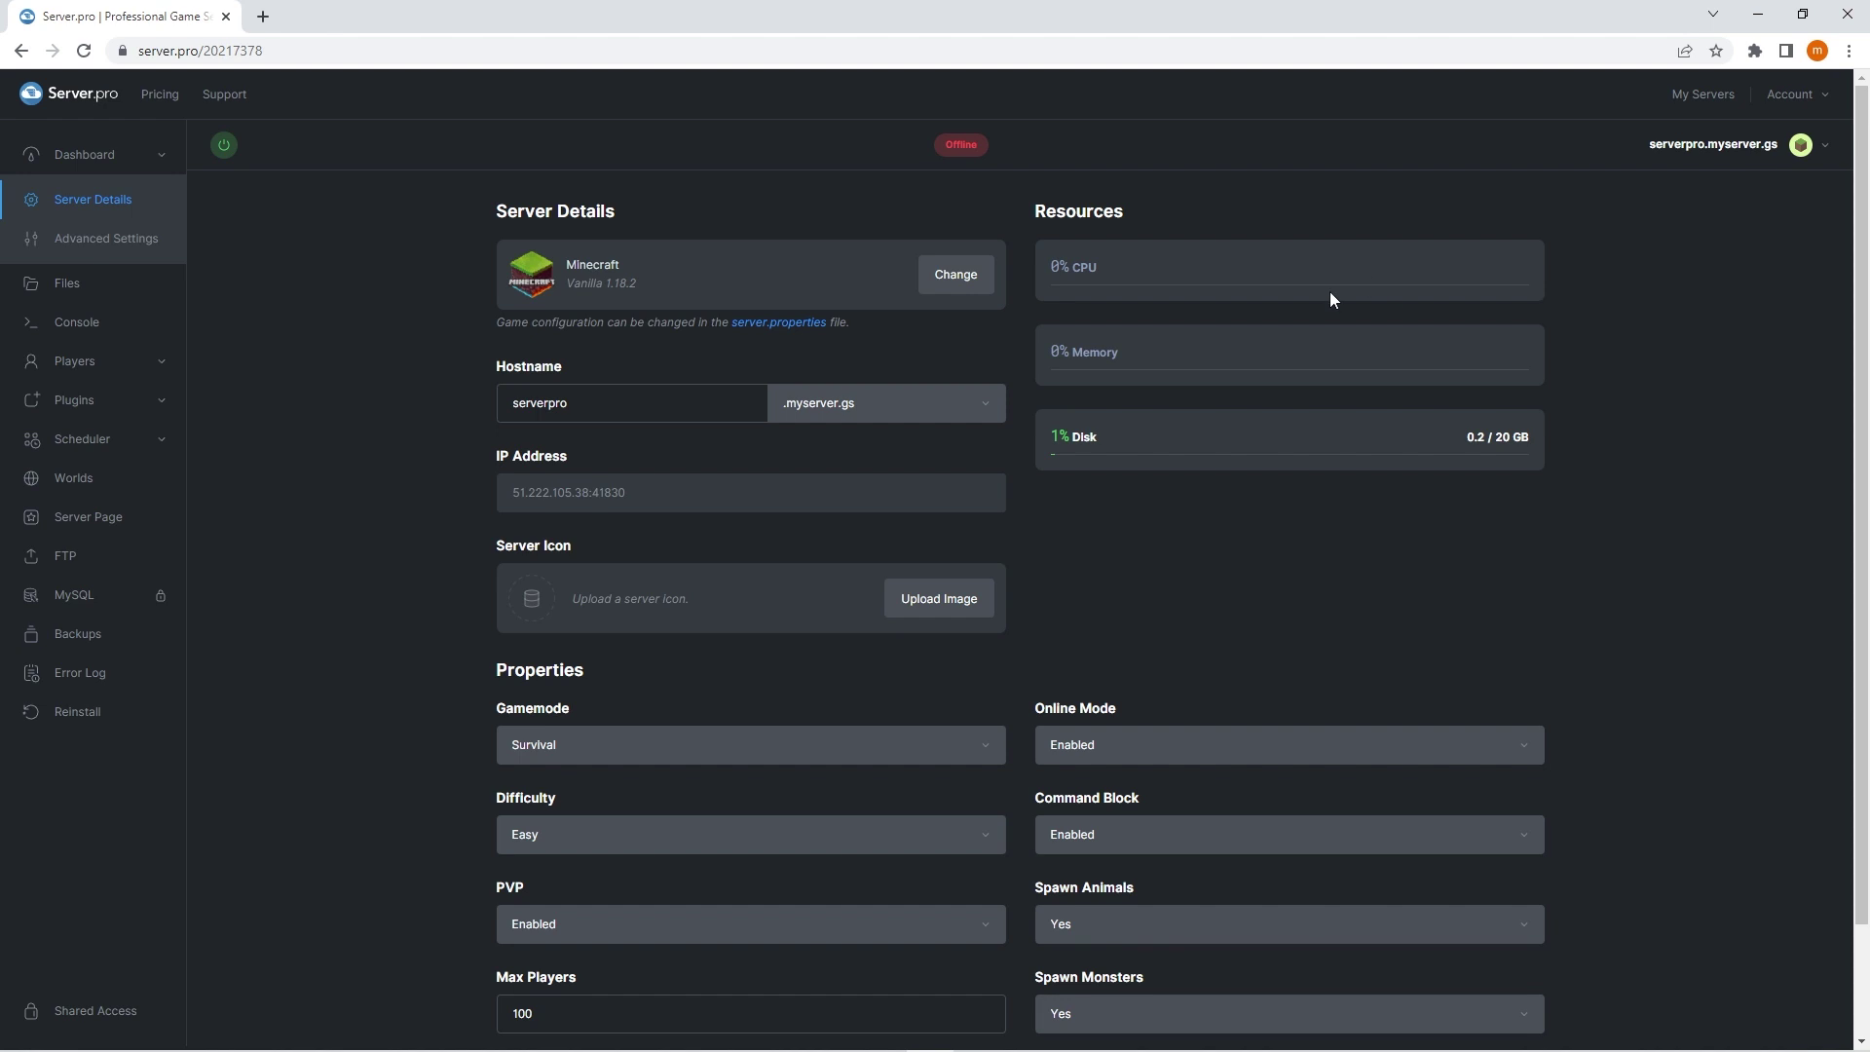
{"action": "left_click", "coordinate": [136, 643]}
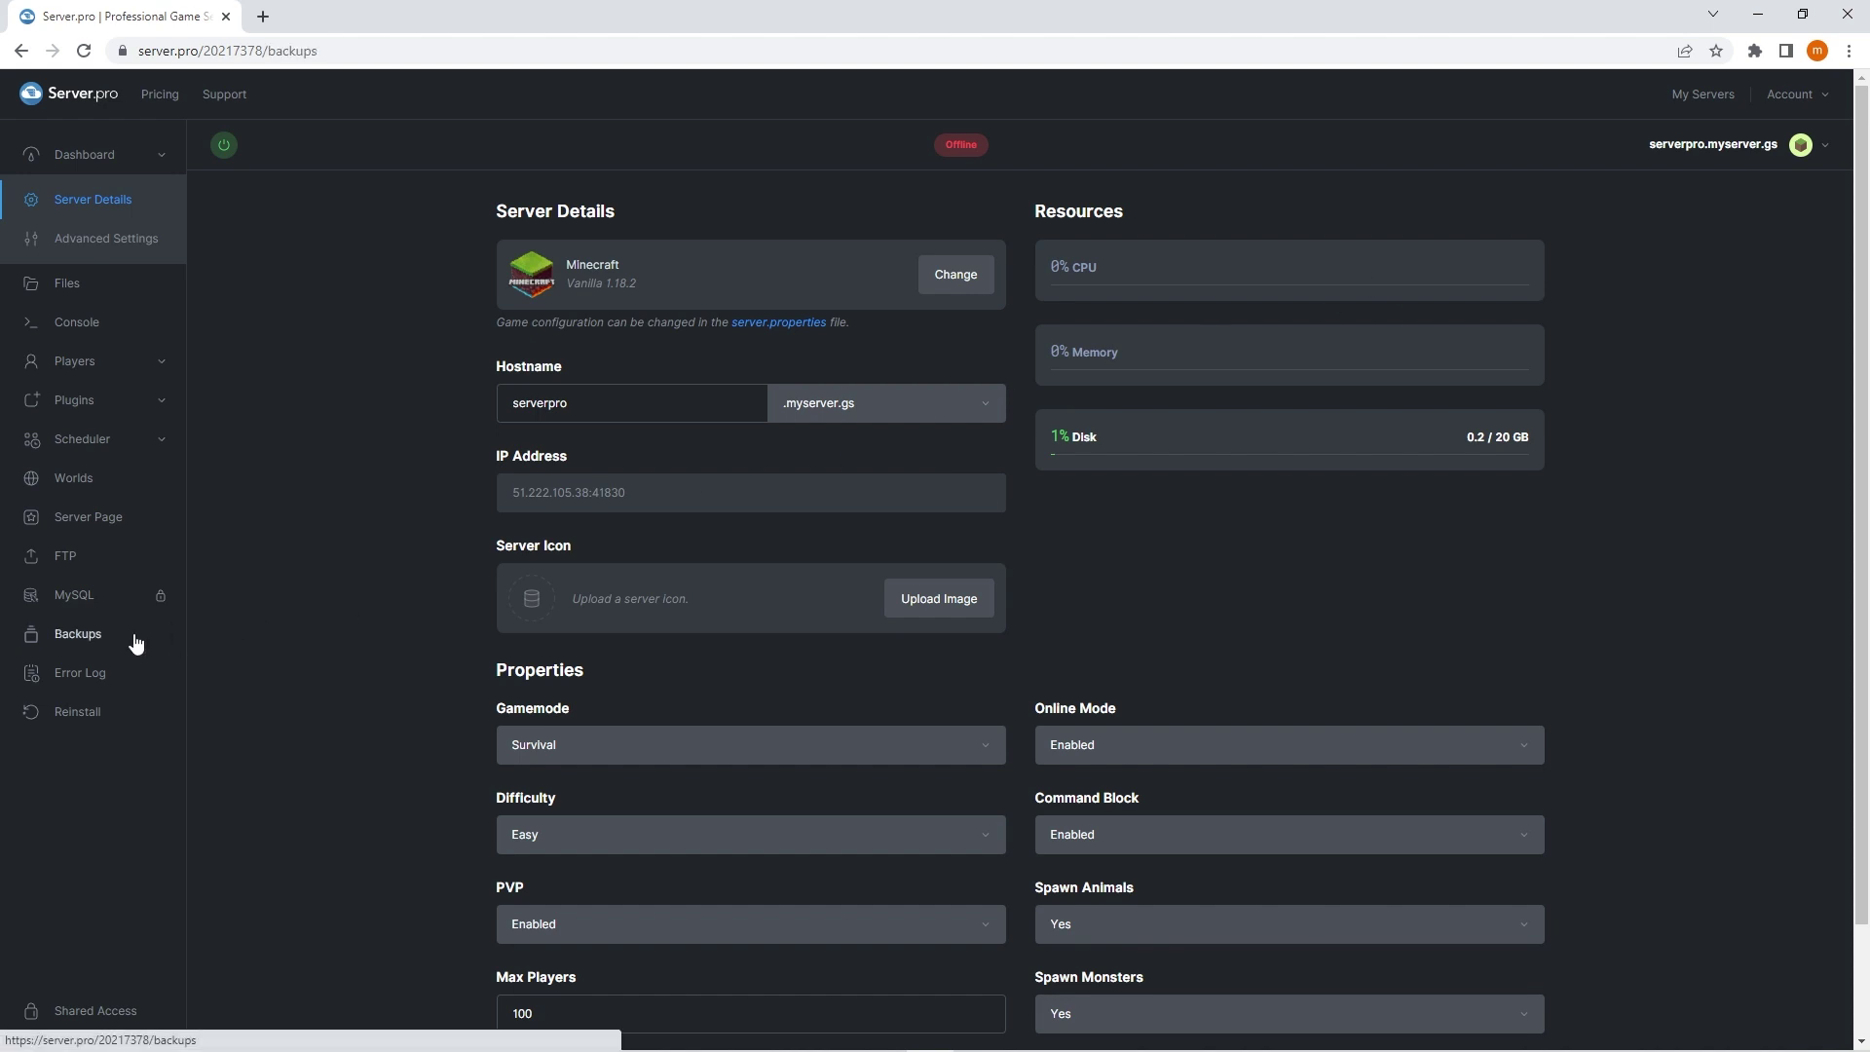
{"action": "left_click", "coordinate": [1088, 440]}
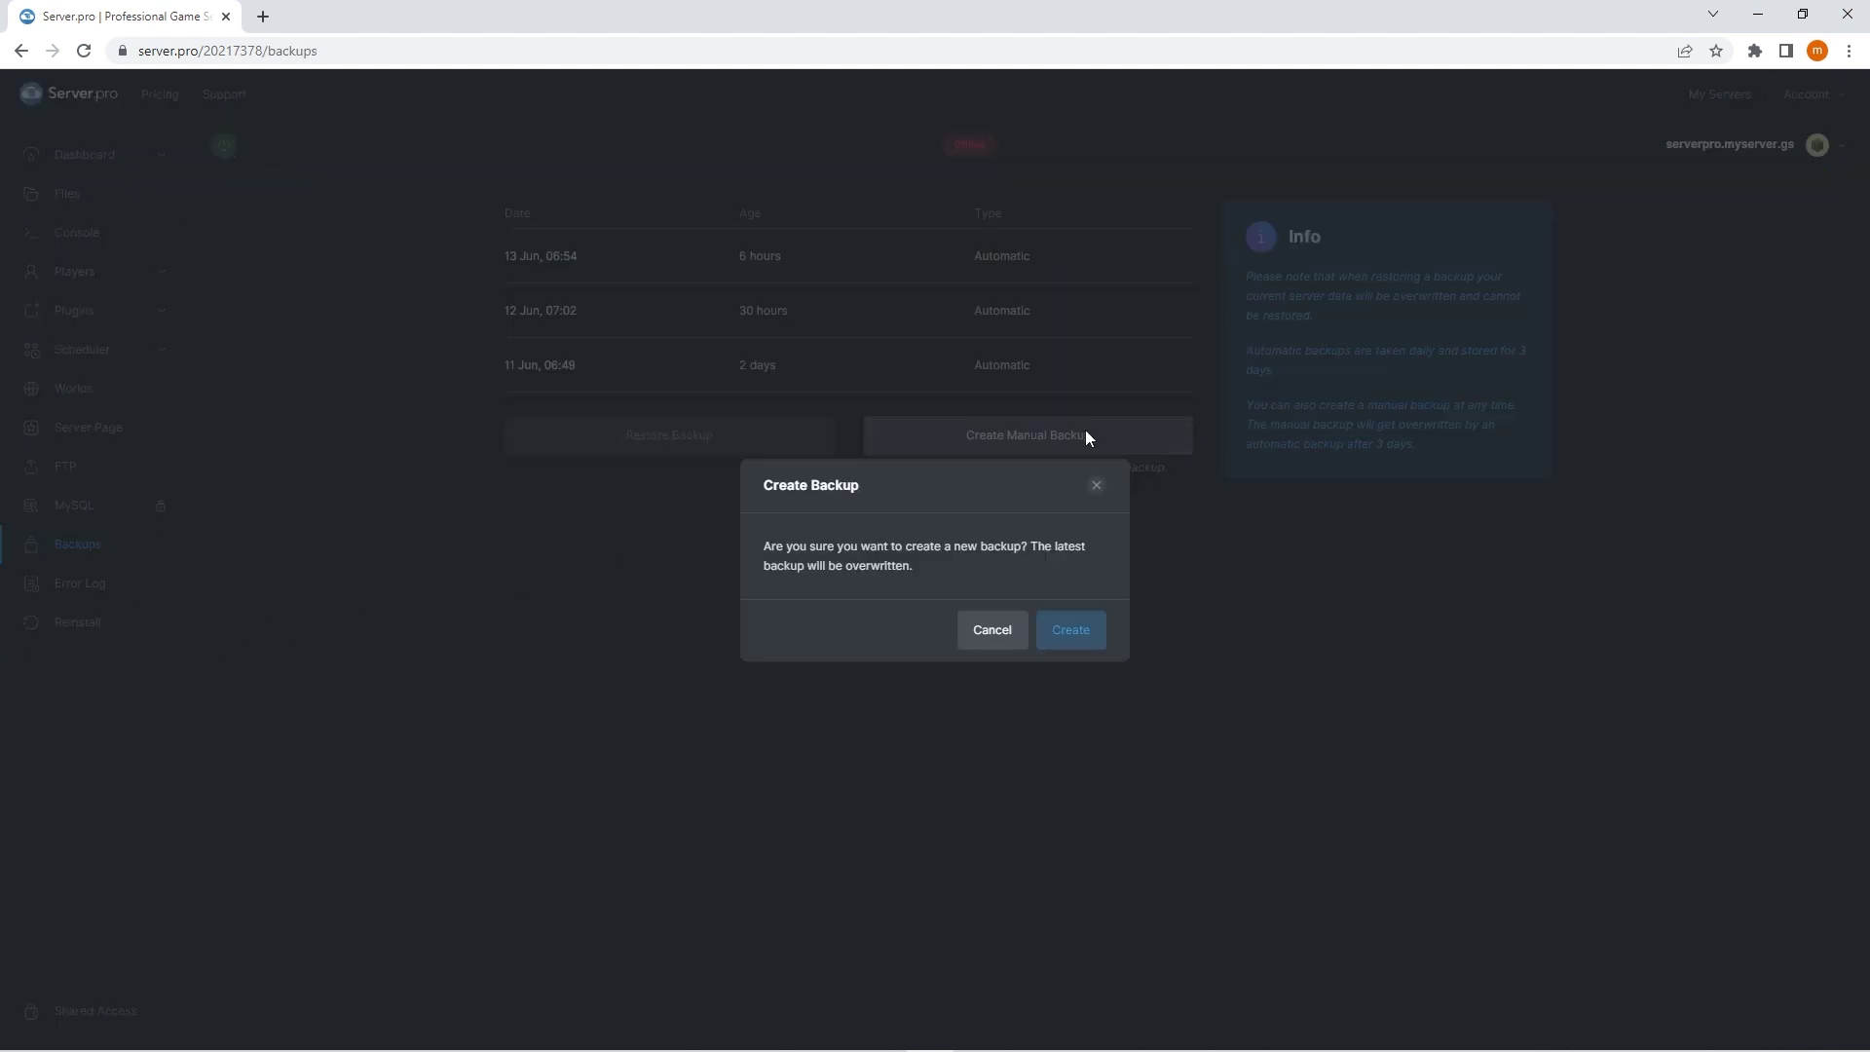
{"action": "left_click", "coordinate": [1072, 630]}
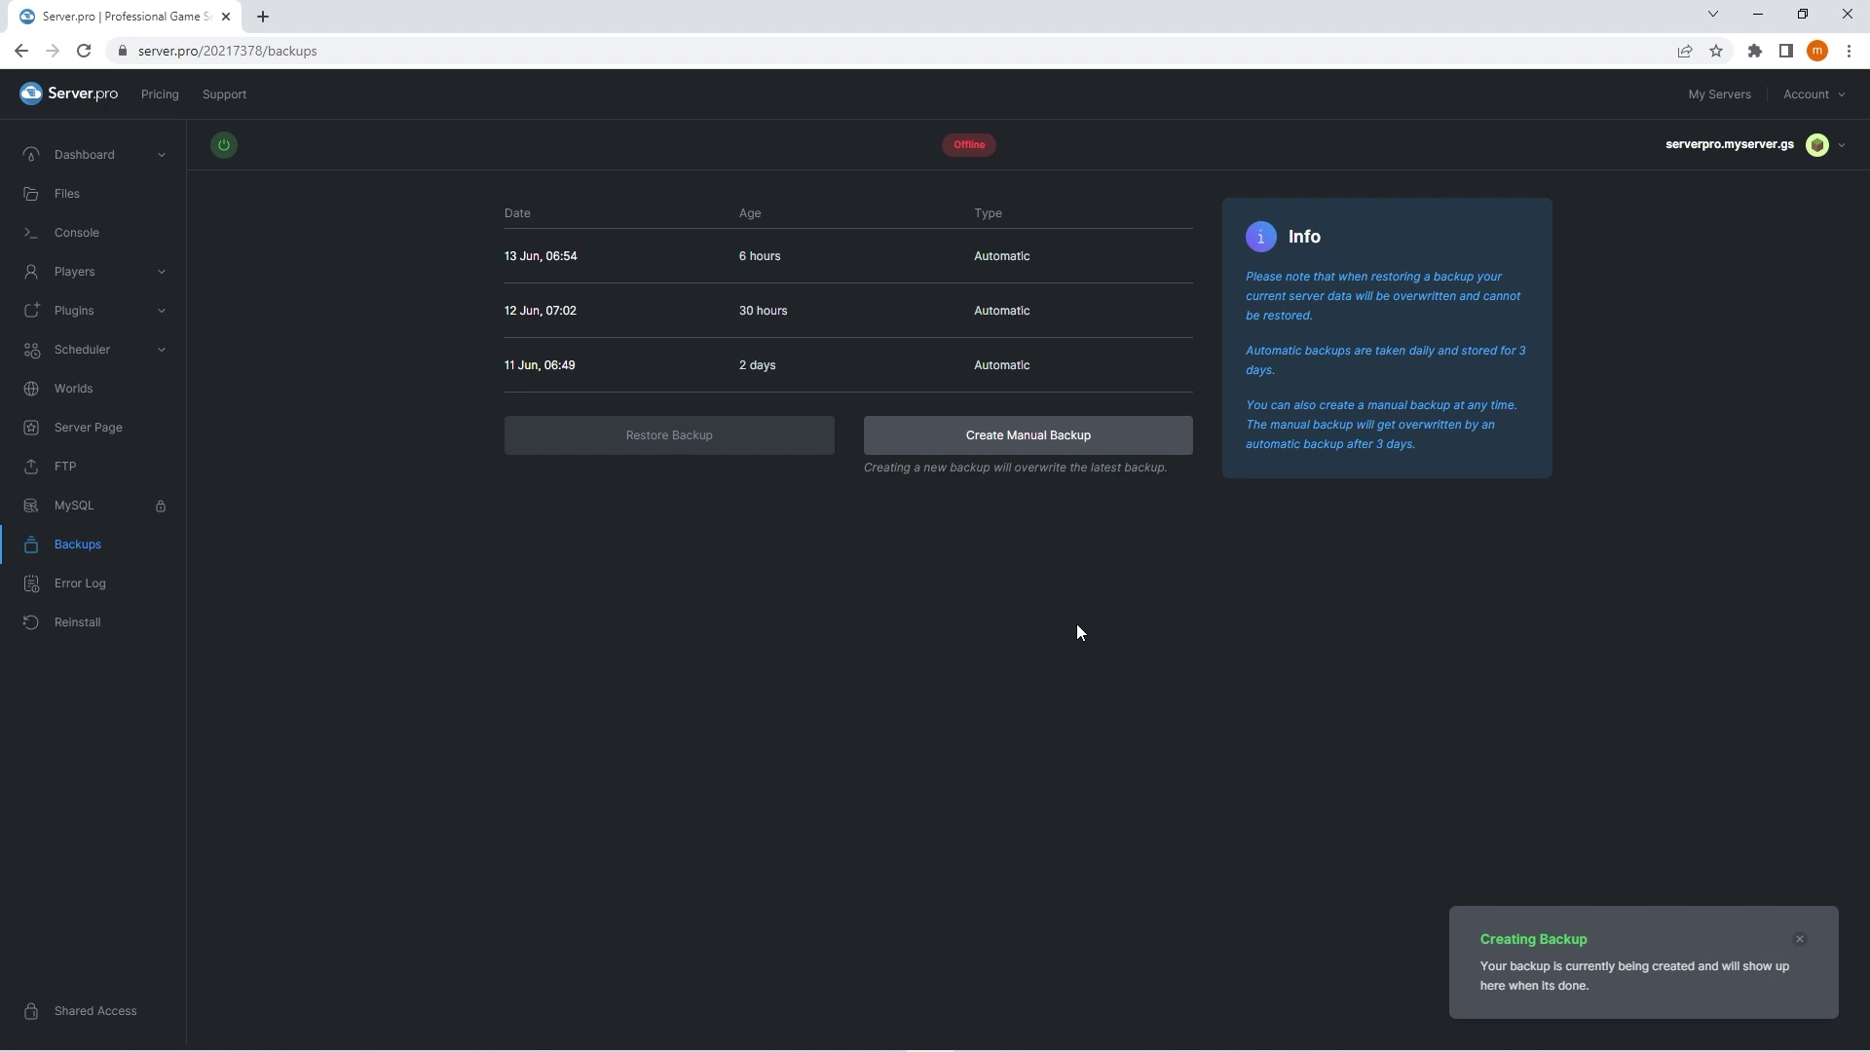
Download the classic server's server.properties file from its Files page.
{"action": "left_click", "coordinate": [58, 194]}
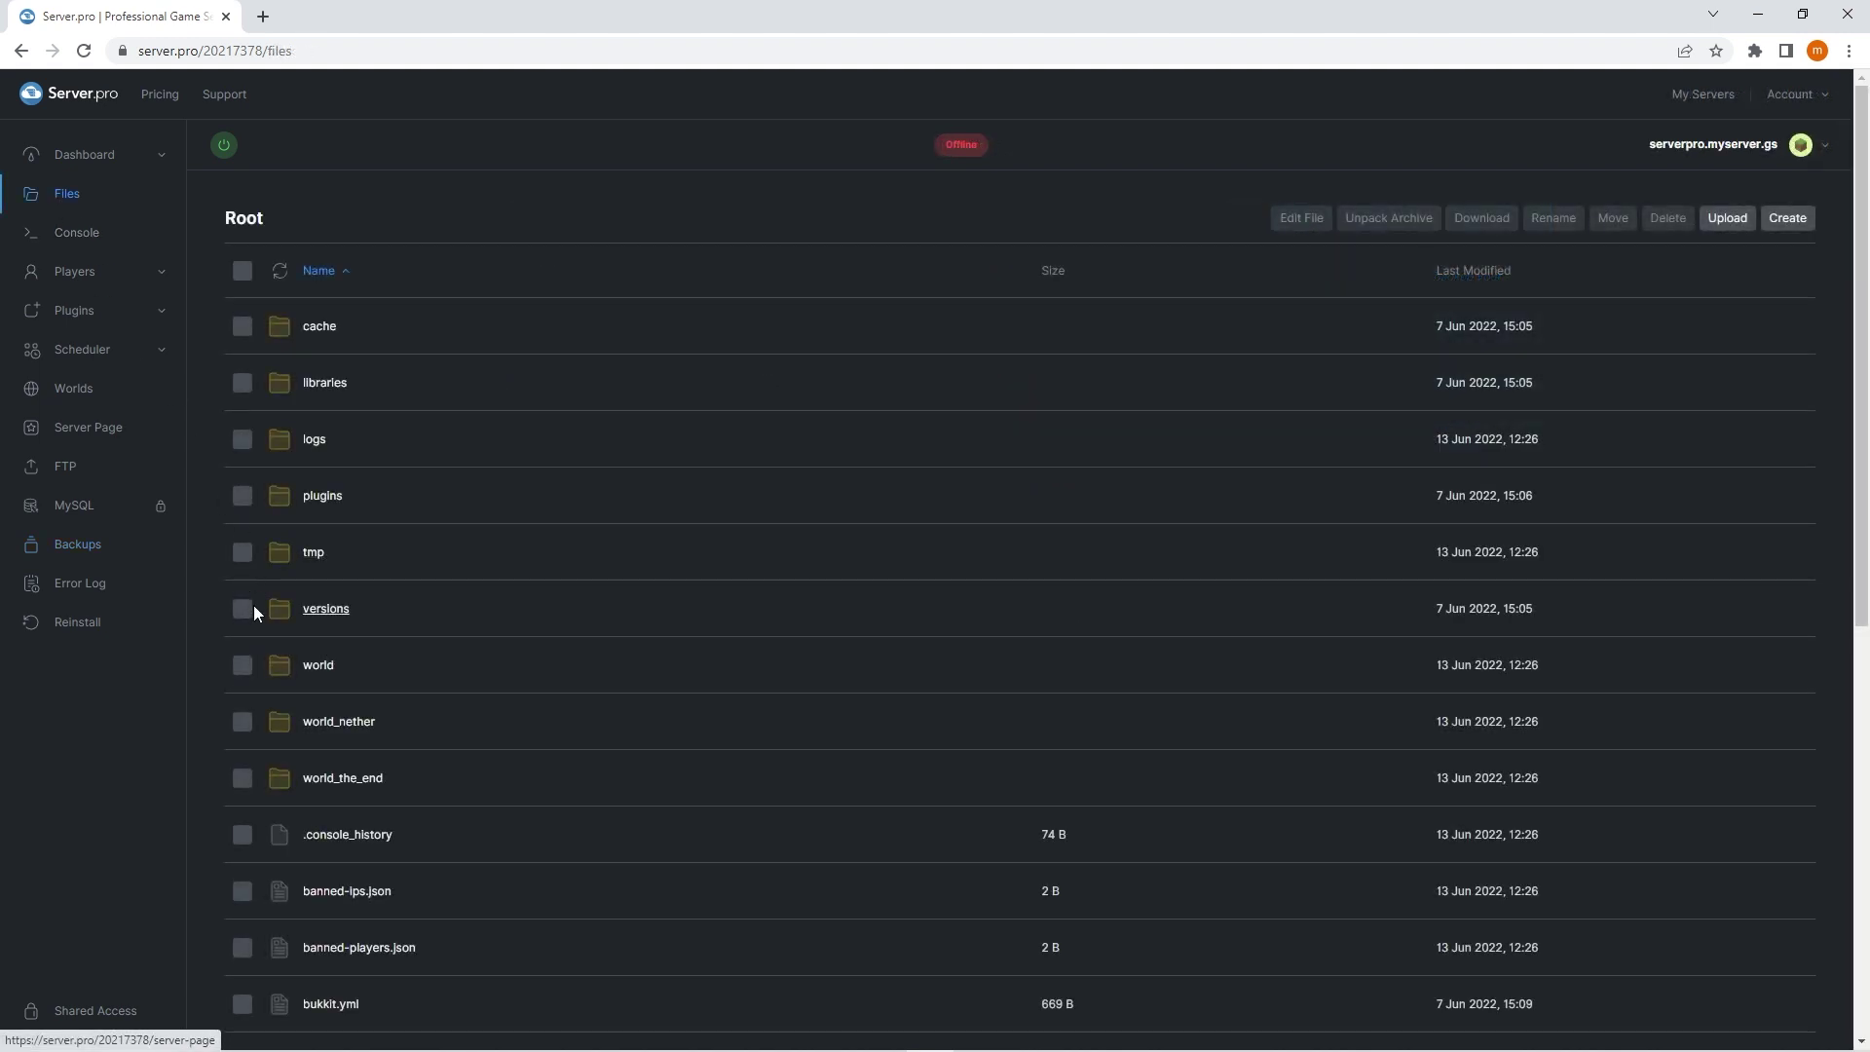
{"action": "left_click", "coordinate": [243, 664]}
{"action": "scroll", "coordinate": [247, 663], "scroll_direction": "down", "scroll_amount": 1}
{"action": "scroll", "coordinate": [247, 663], "scroll_direction": "down", "scroll_amount": 5}
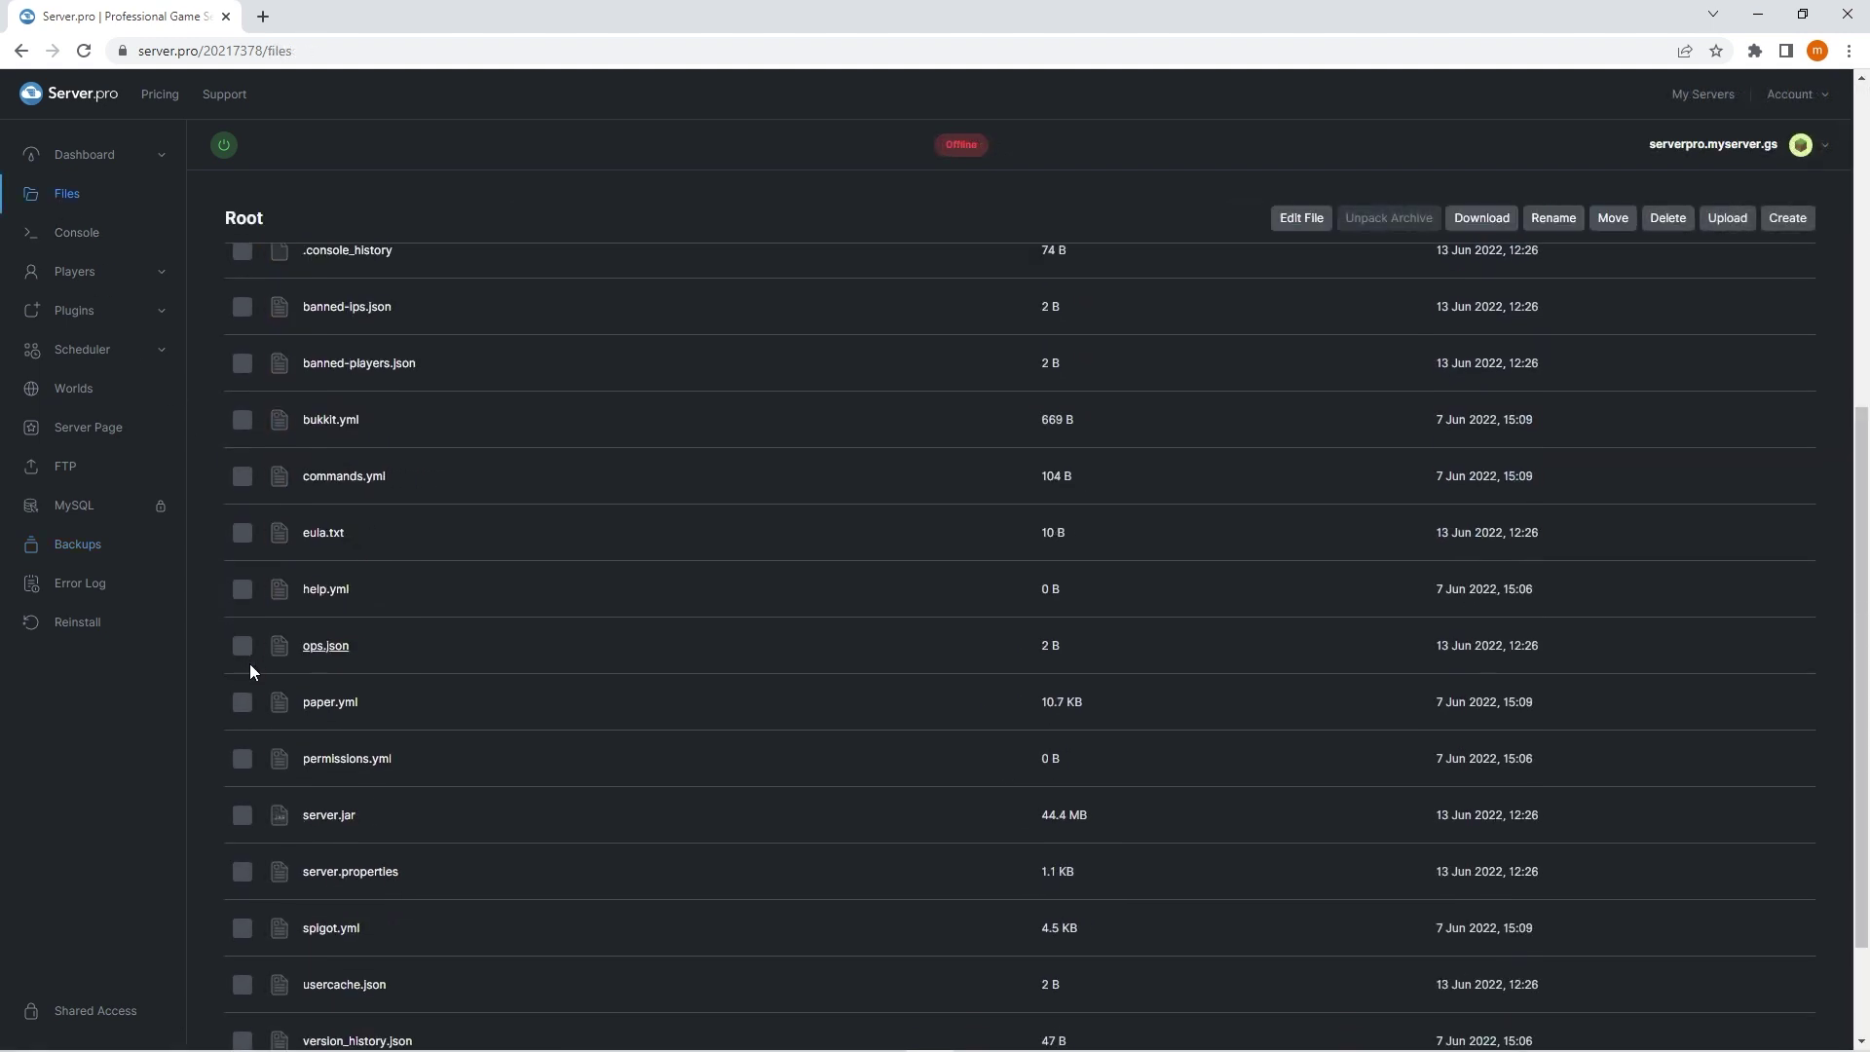
{"action": "left_click", "coordinate": [242, 872]}
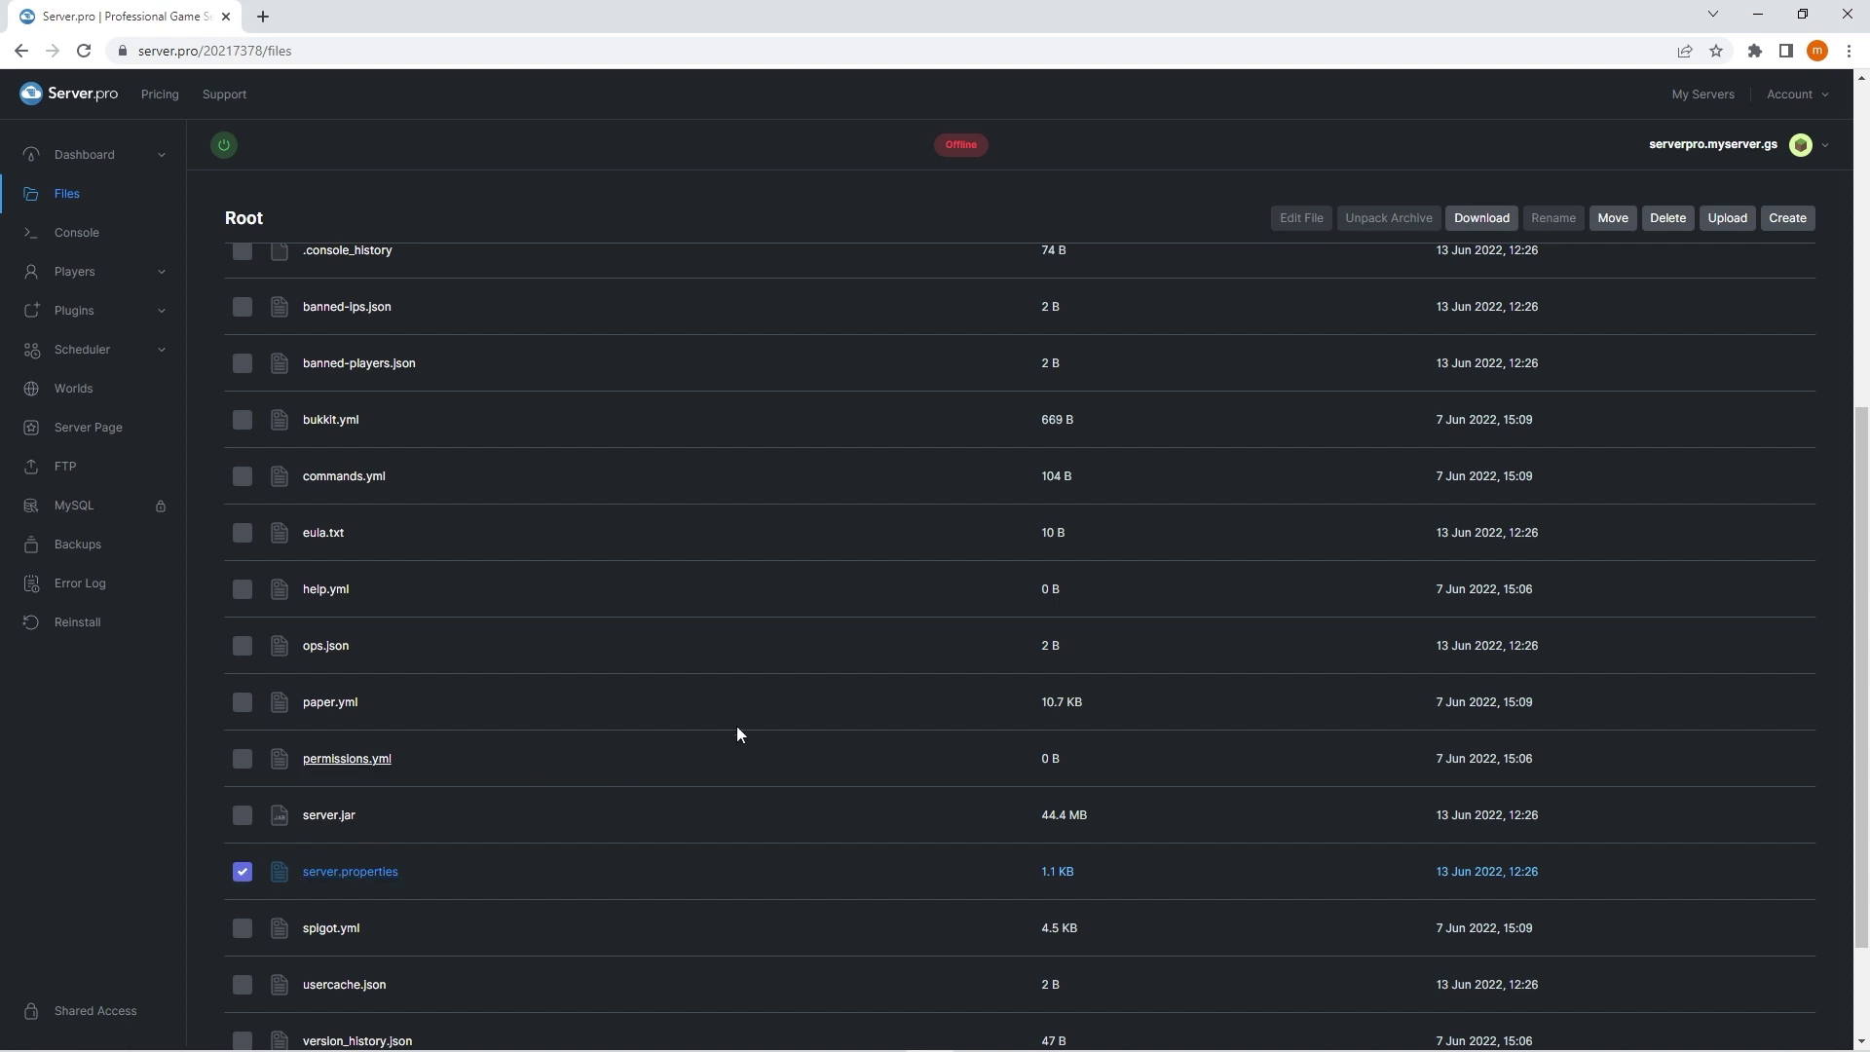
{"action": "left_click", "coordinate": [1488, 231]}
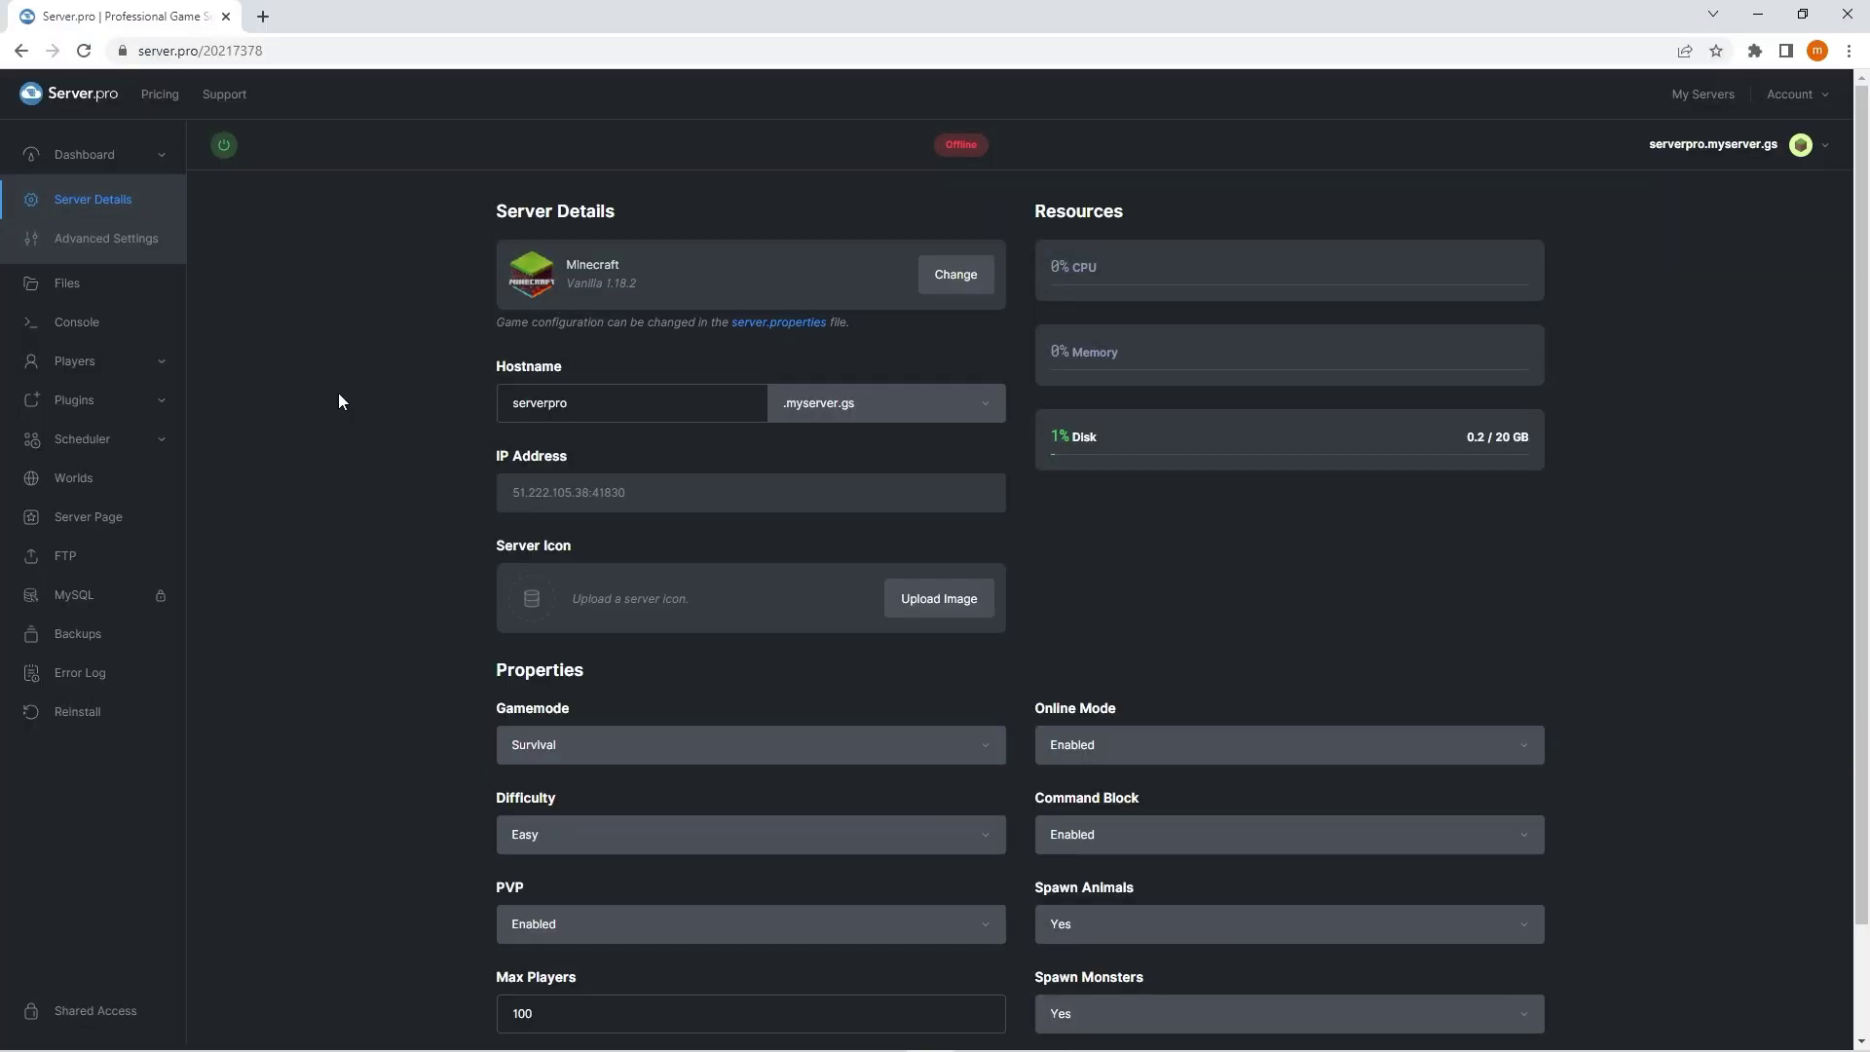
Reinstall the classic server as Vanilla version 1.19, keeping existing files (Remove Files: No).
{"action": "left_click", "coordinate": [95, 715]}
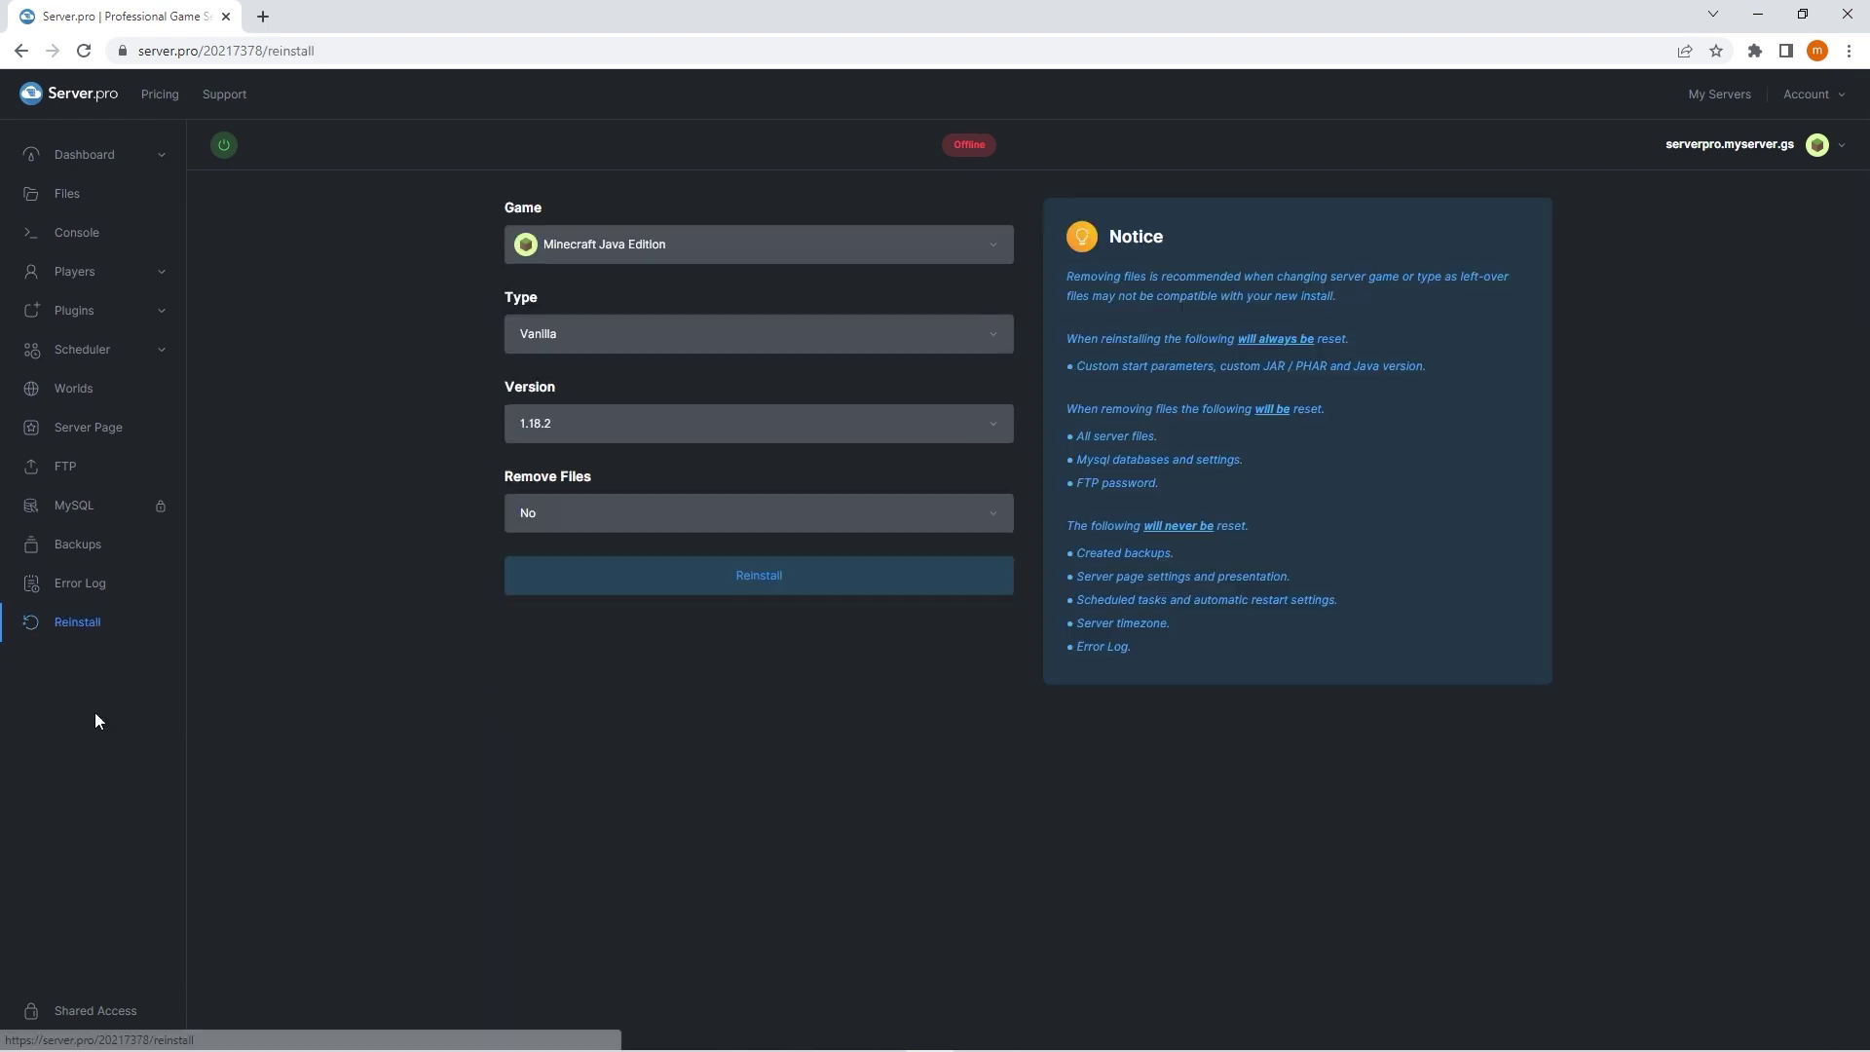
{"action": "left_click", "coordinate": [542, 336]}
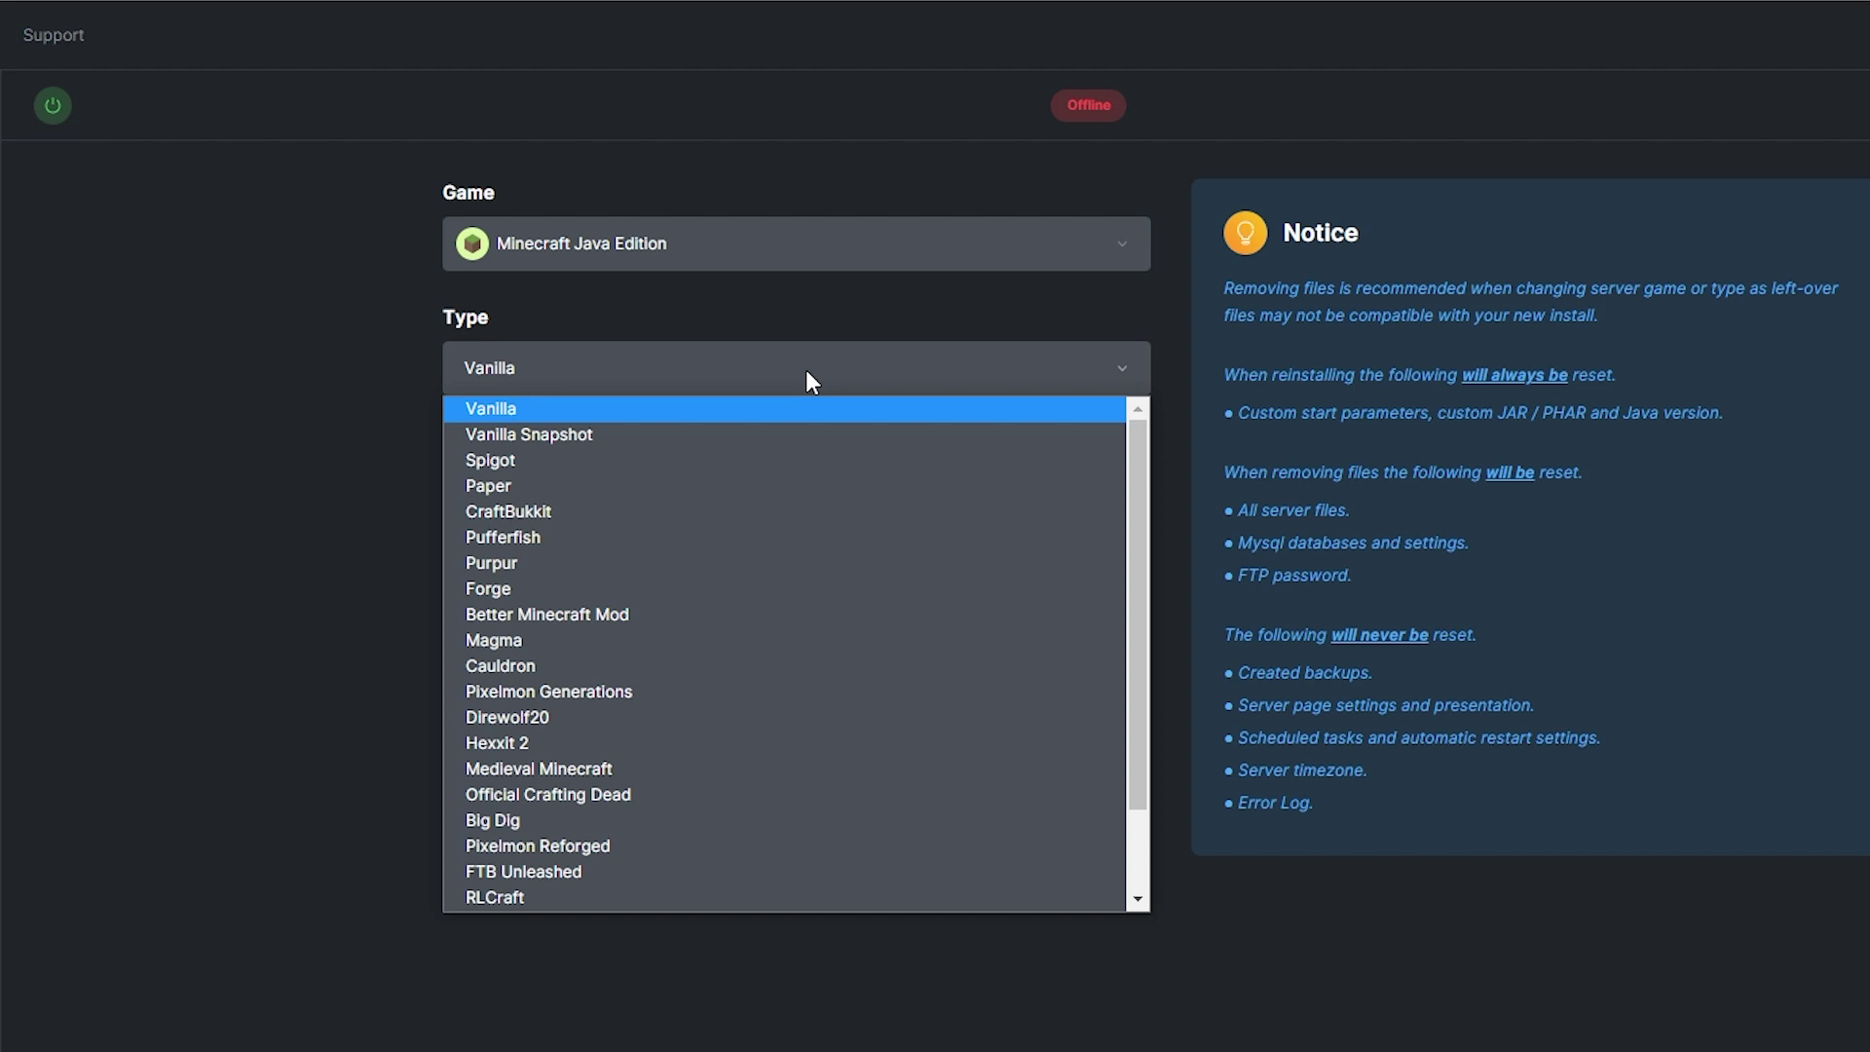
{"action": "left_click", "coordinate": [714, 409]}
{"action": "left_click", "coordinate": [698, 497]}
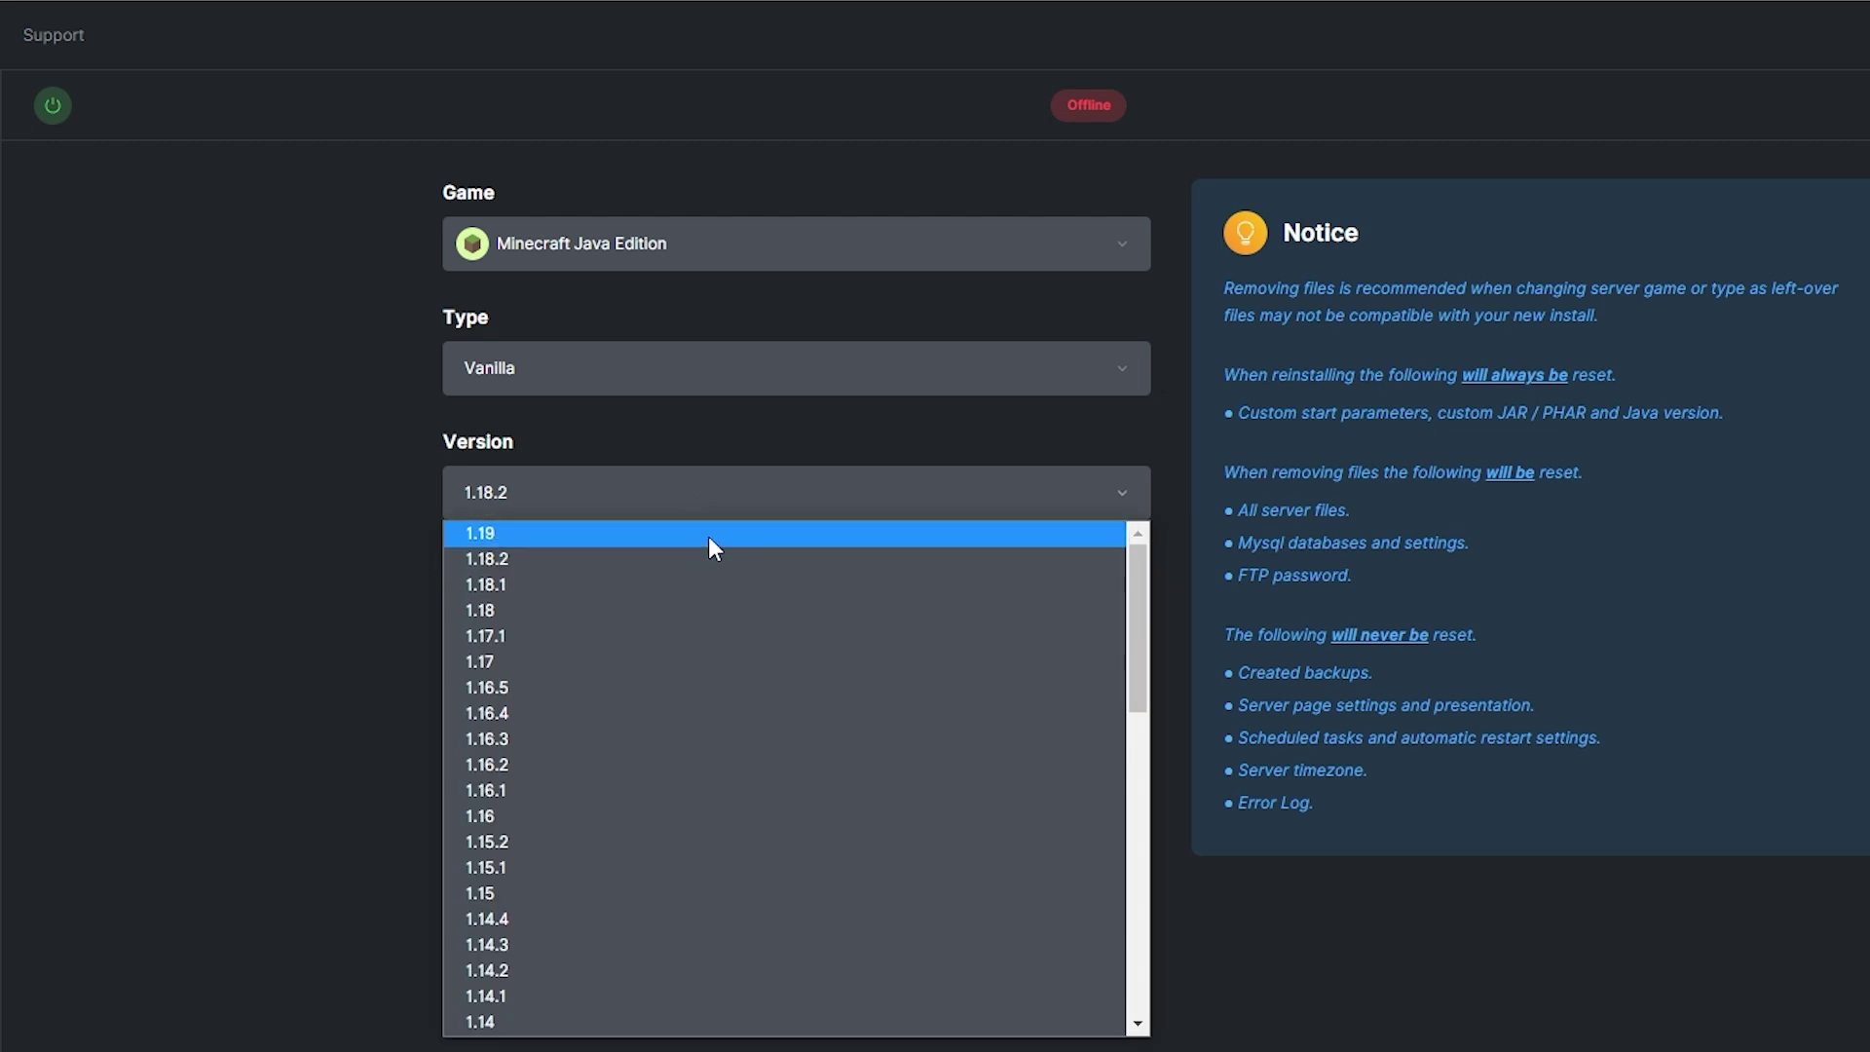
{"action": "left_click", "coordinate": [714, 535]}
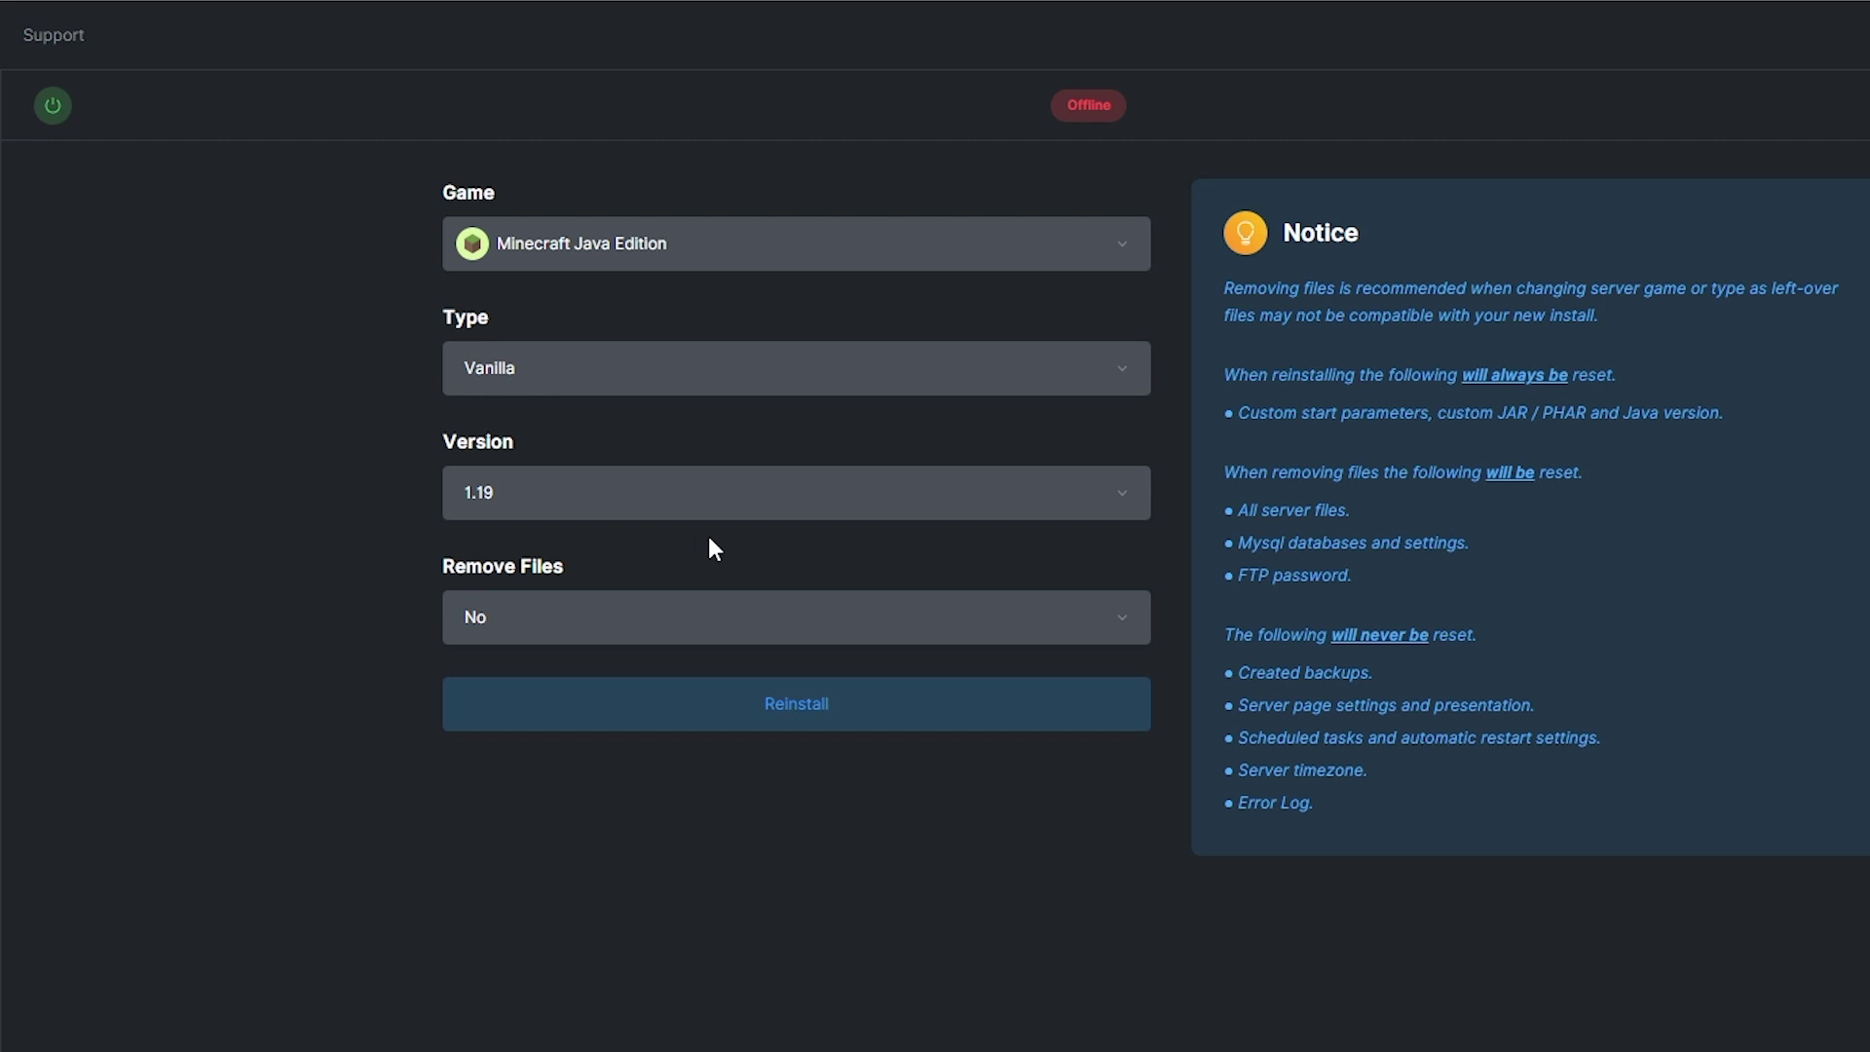
{"action": "left_click", "coordinate": [698, 623]}
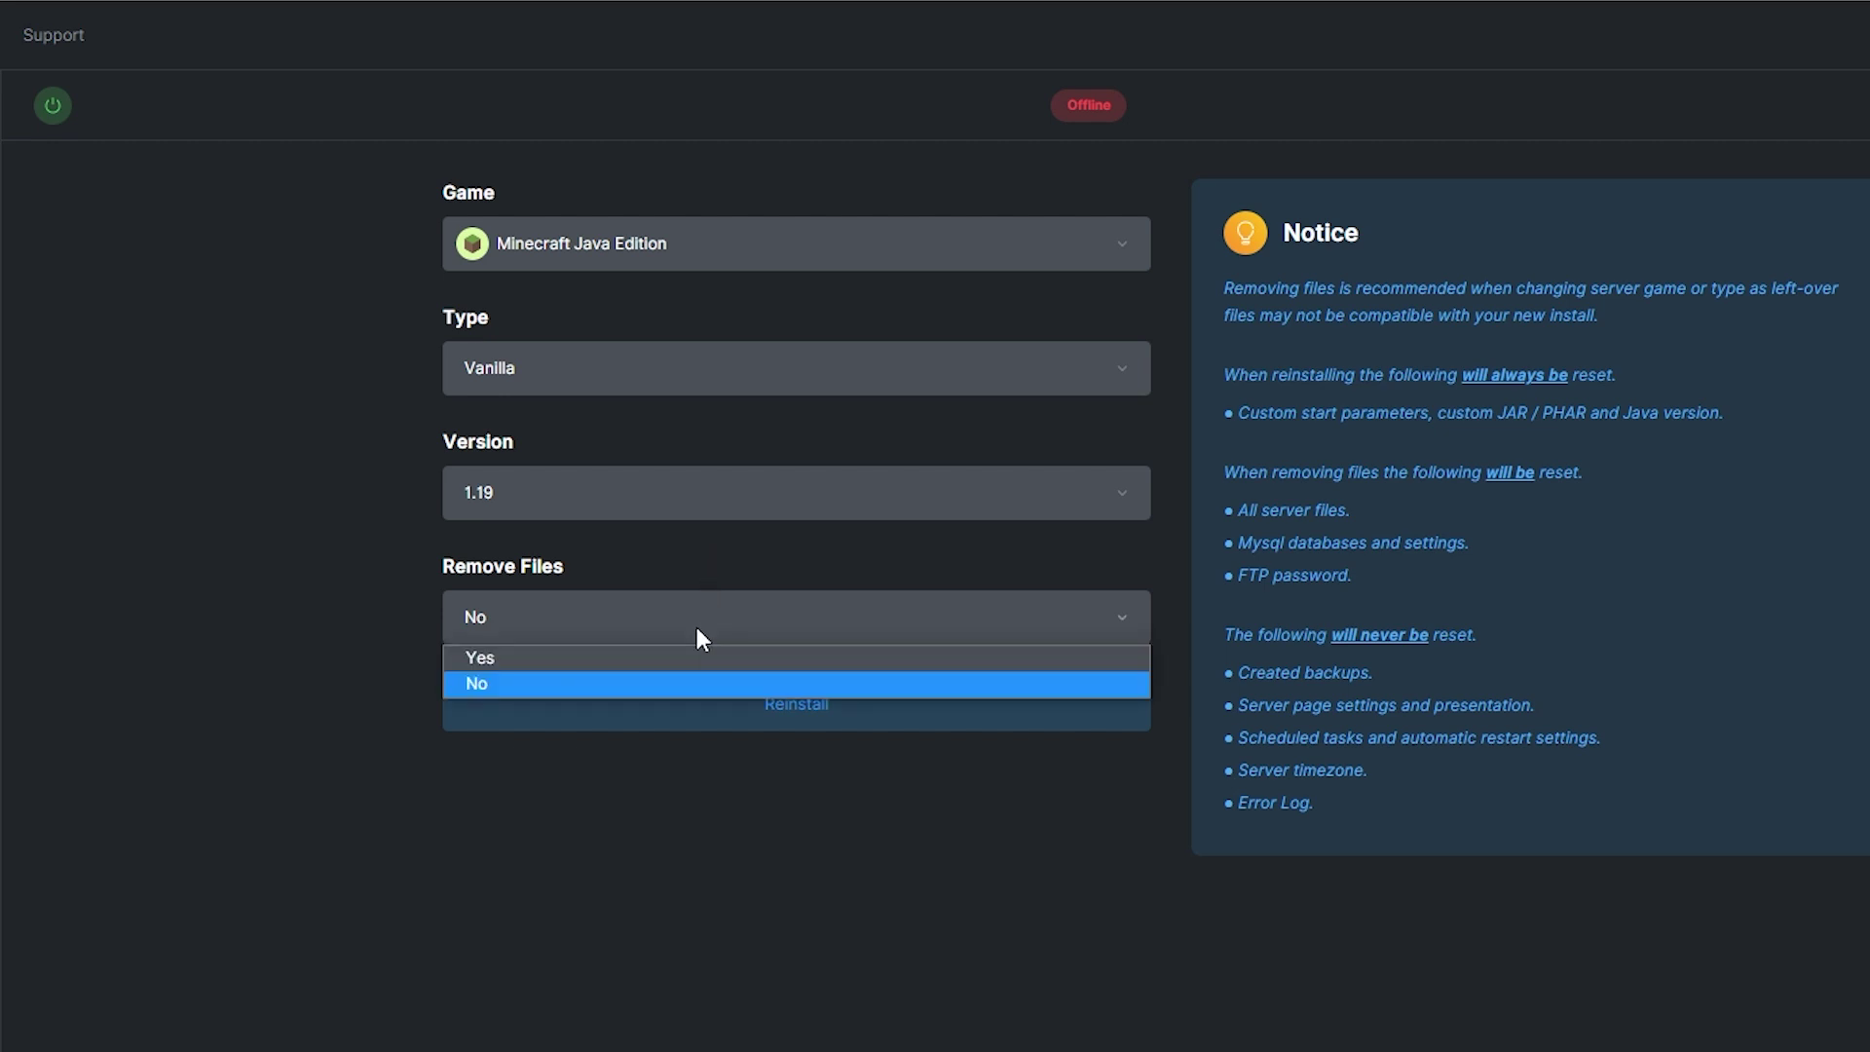
{"action": "left_click", "coordinate": [697, 627]}
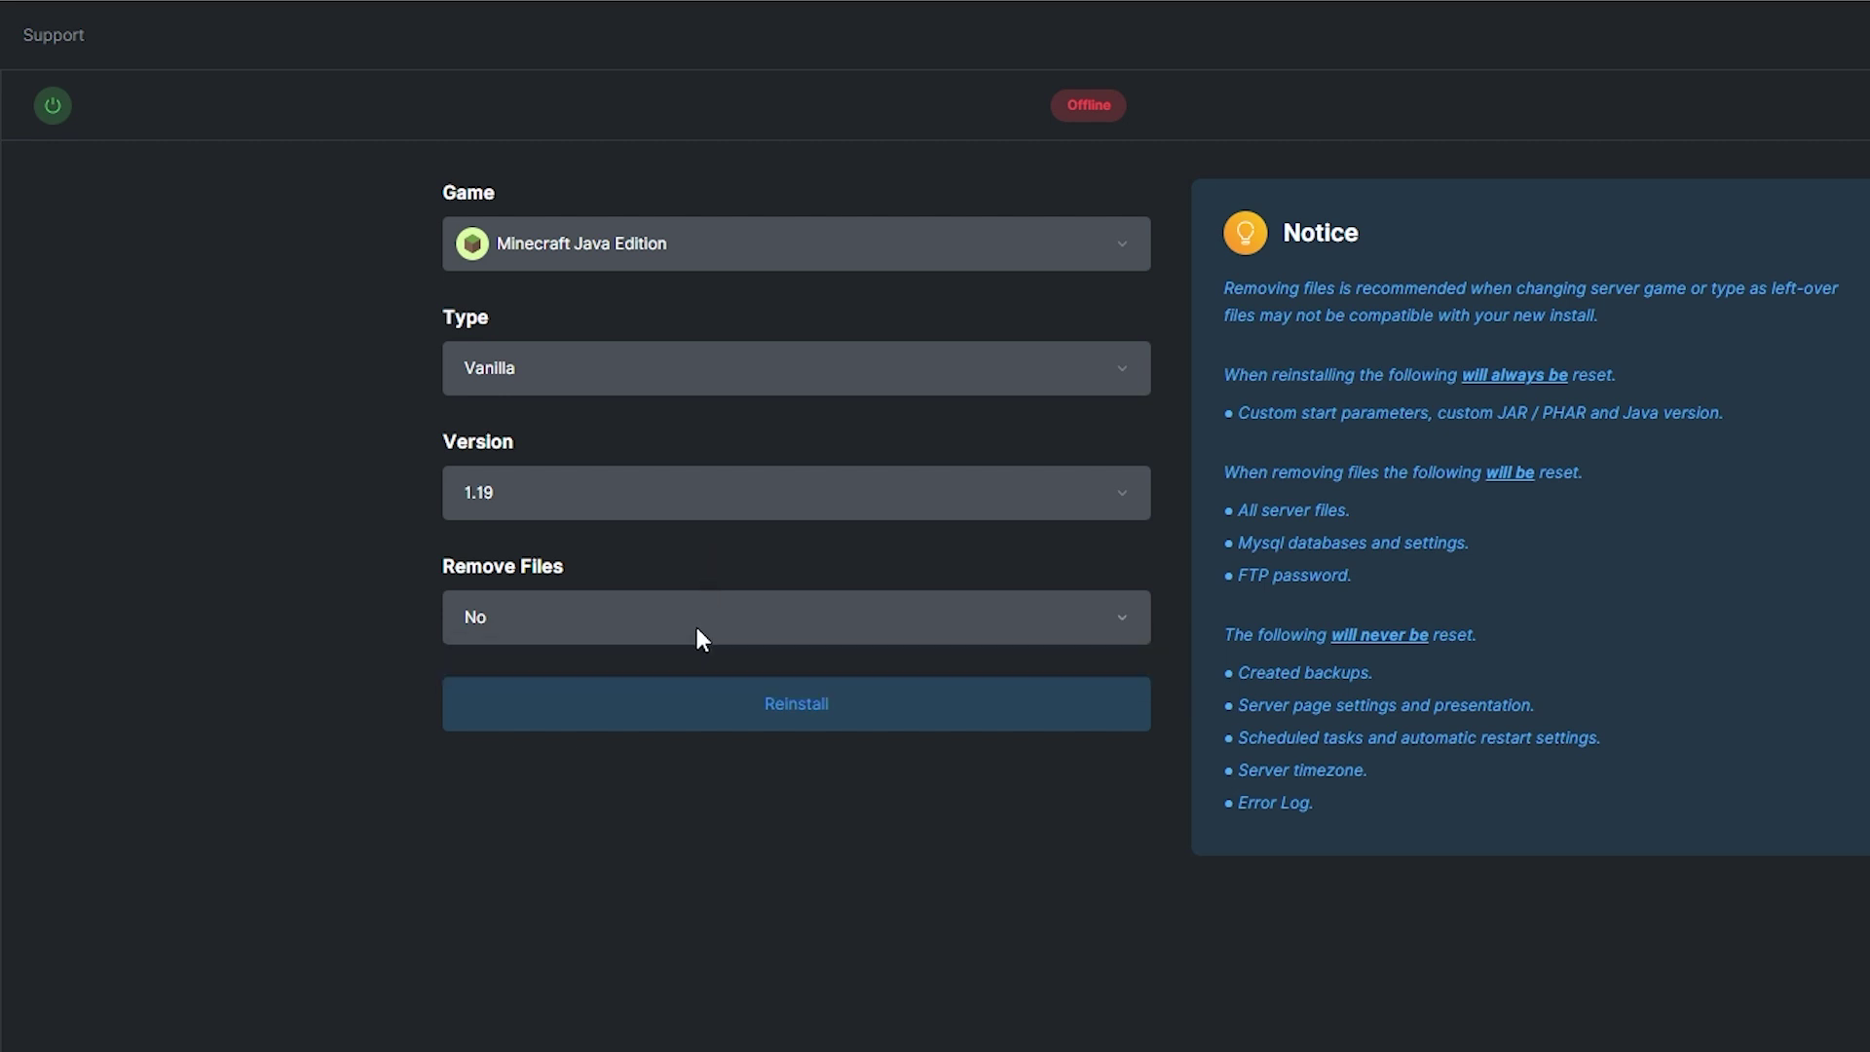
{"action": "left_click", "coordinate": [700, 726]}
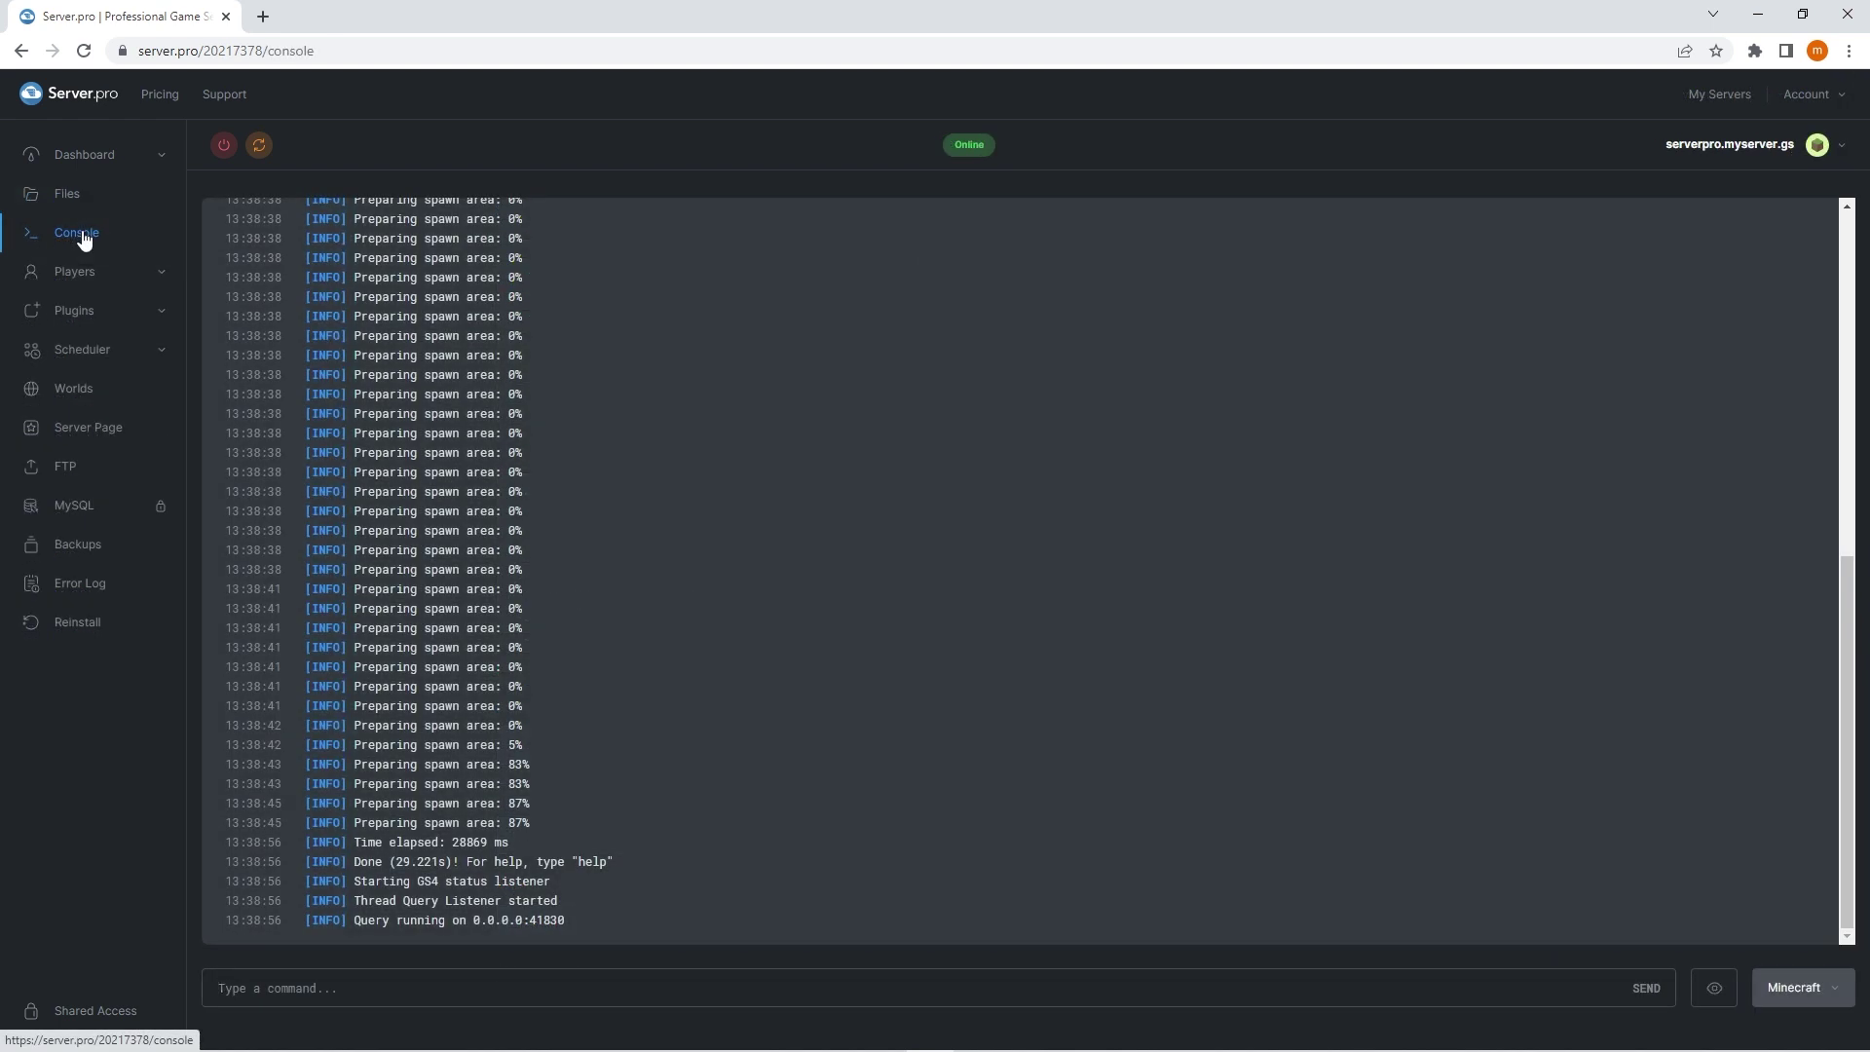
Highlight the word Done in the console log to confirm the classic server booted.
{"action": "left_click_drag", "start_coordinate": [359, 862], "coordinate": [382, 862]}
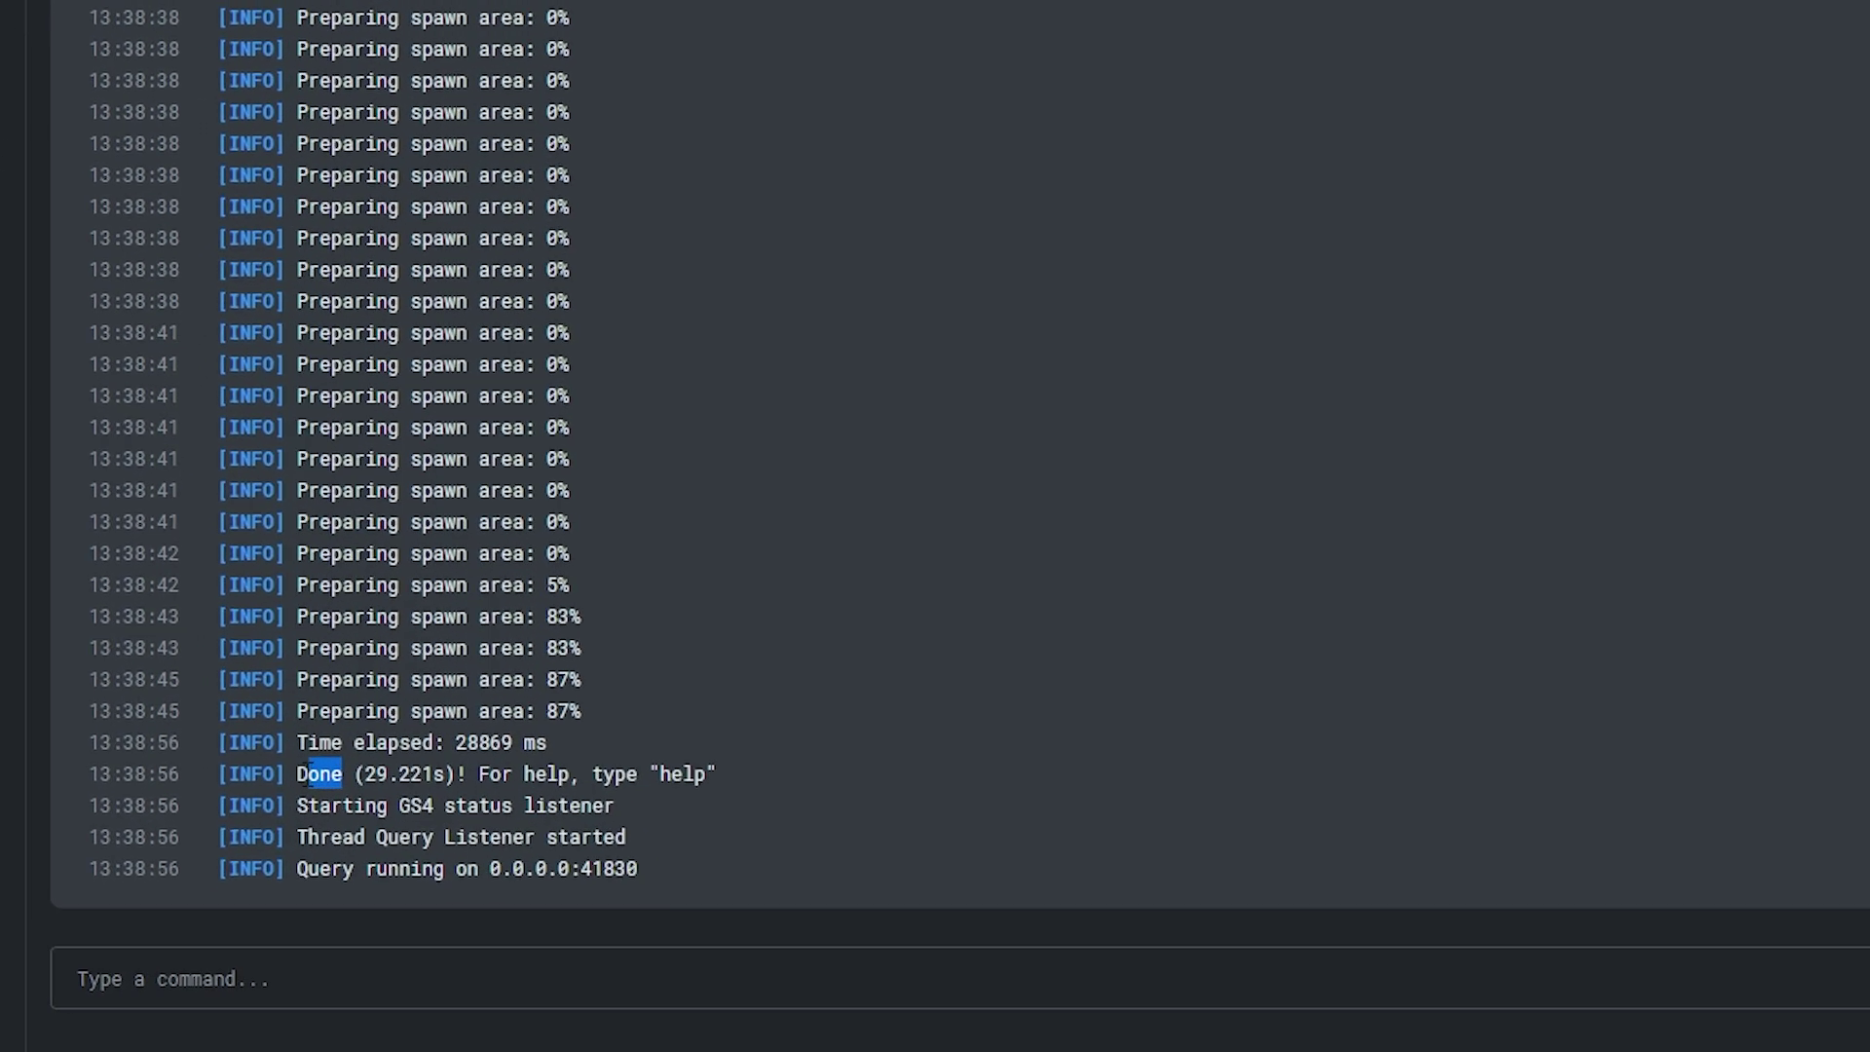
{"action": "double_click", "coordinate": [319, 774]}
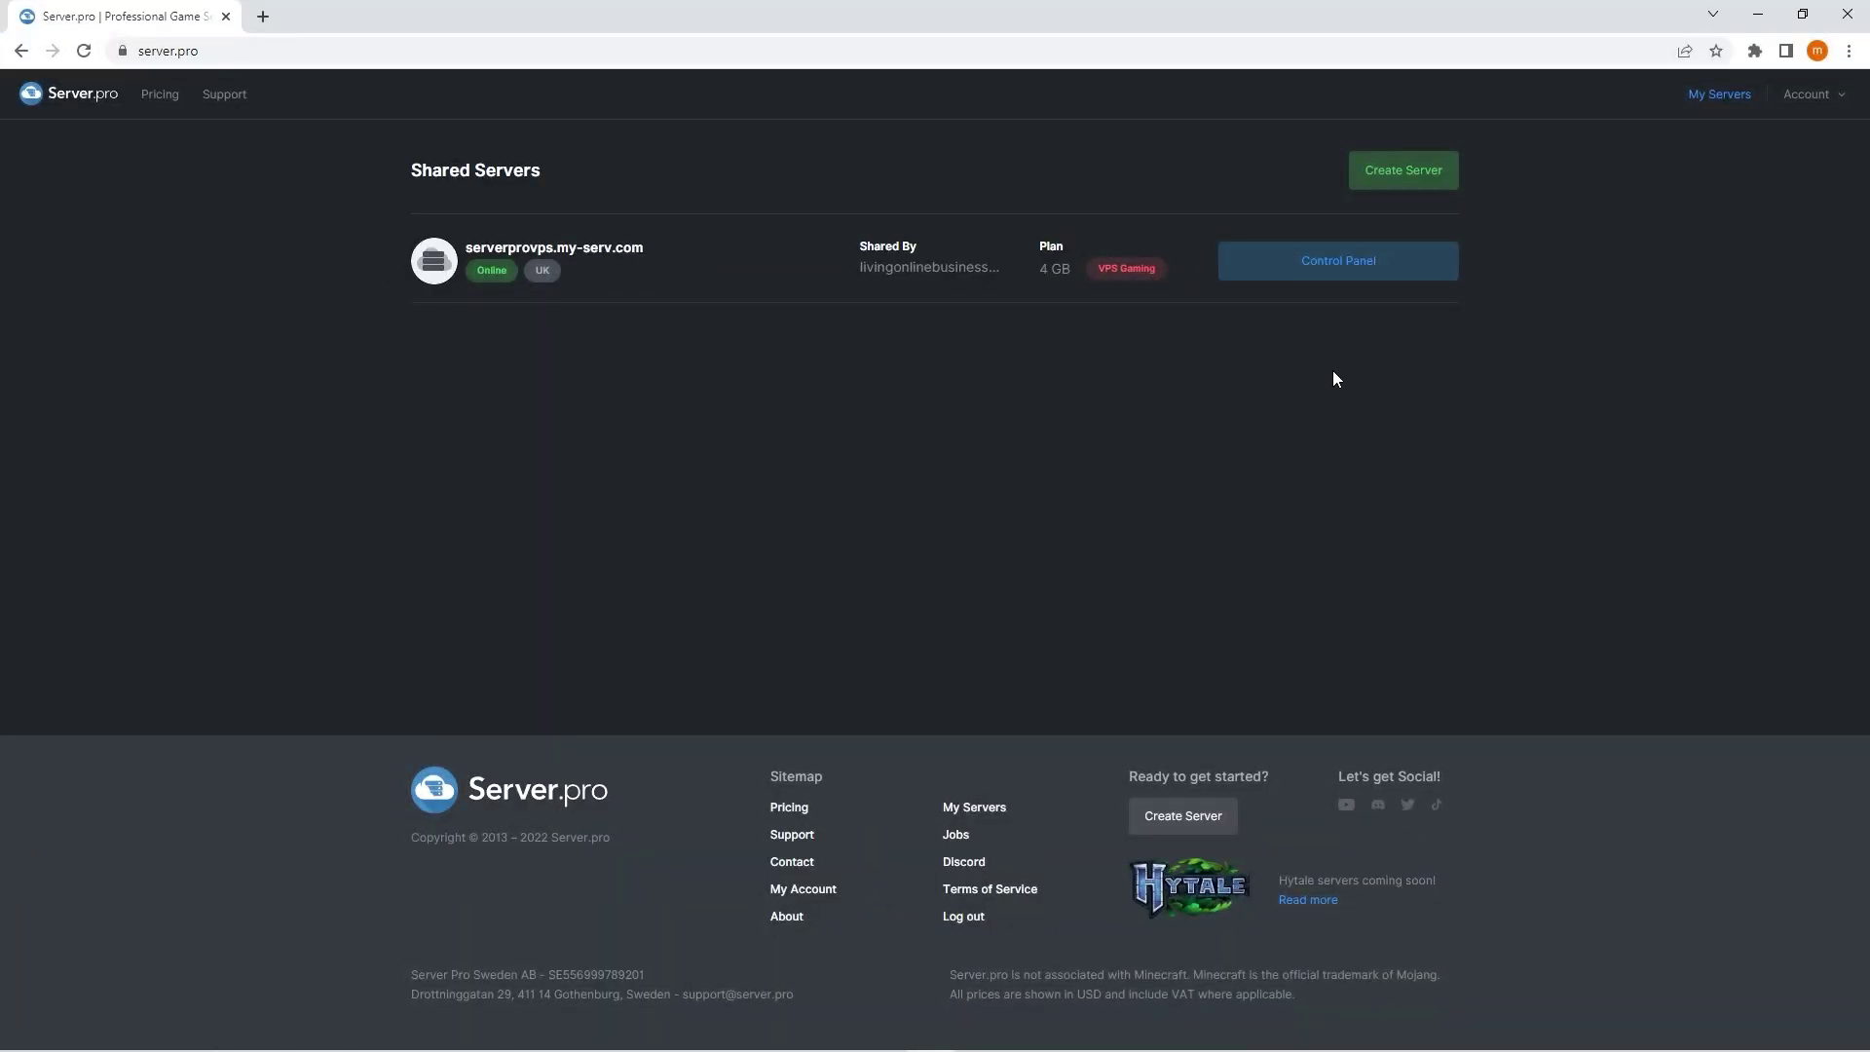
Start a manual backup of the VPS server serverprovps.my-serv.com from its Backups page.
{"action": "left_click", "coordinate": [1331, 261]}
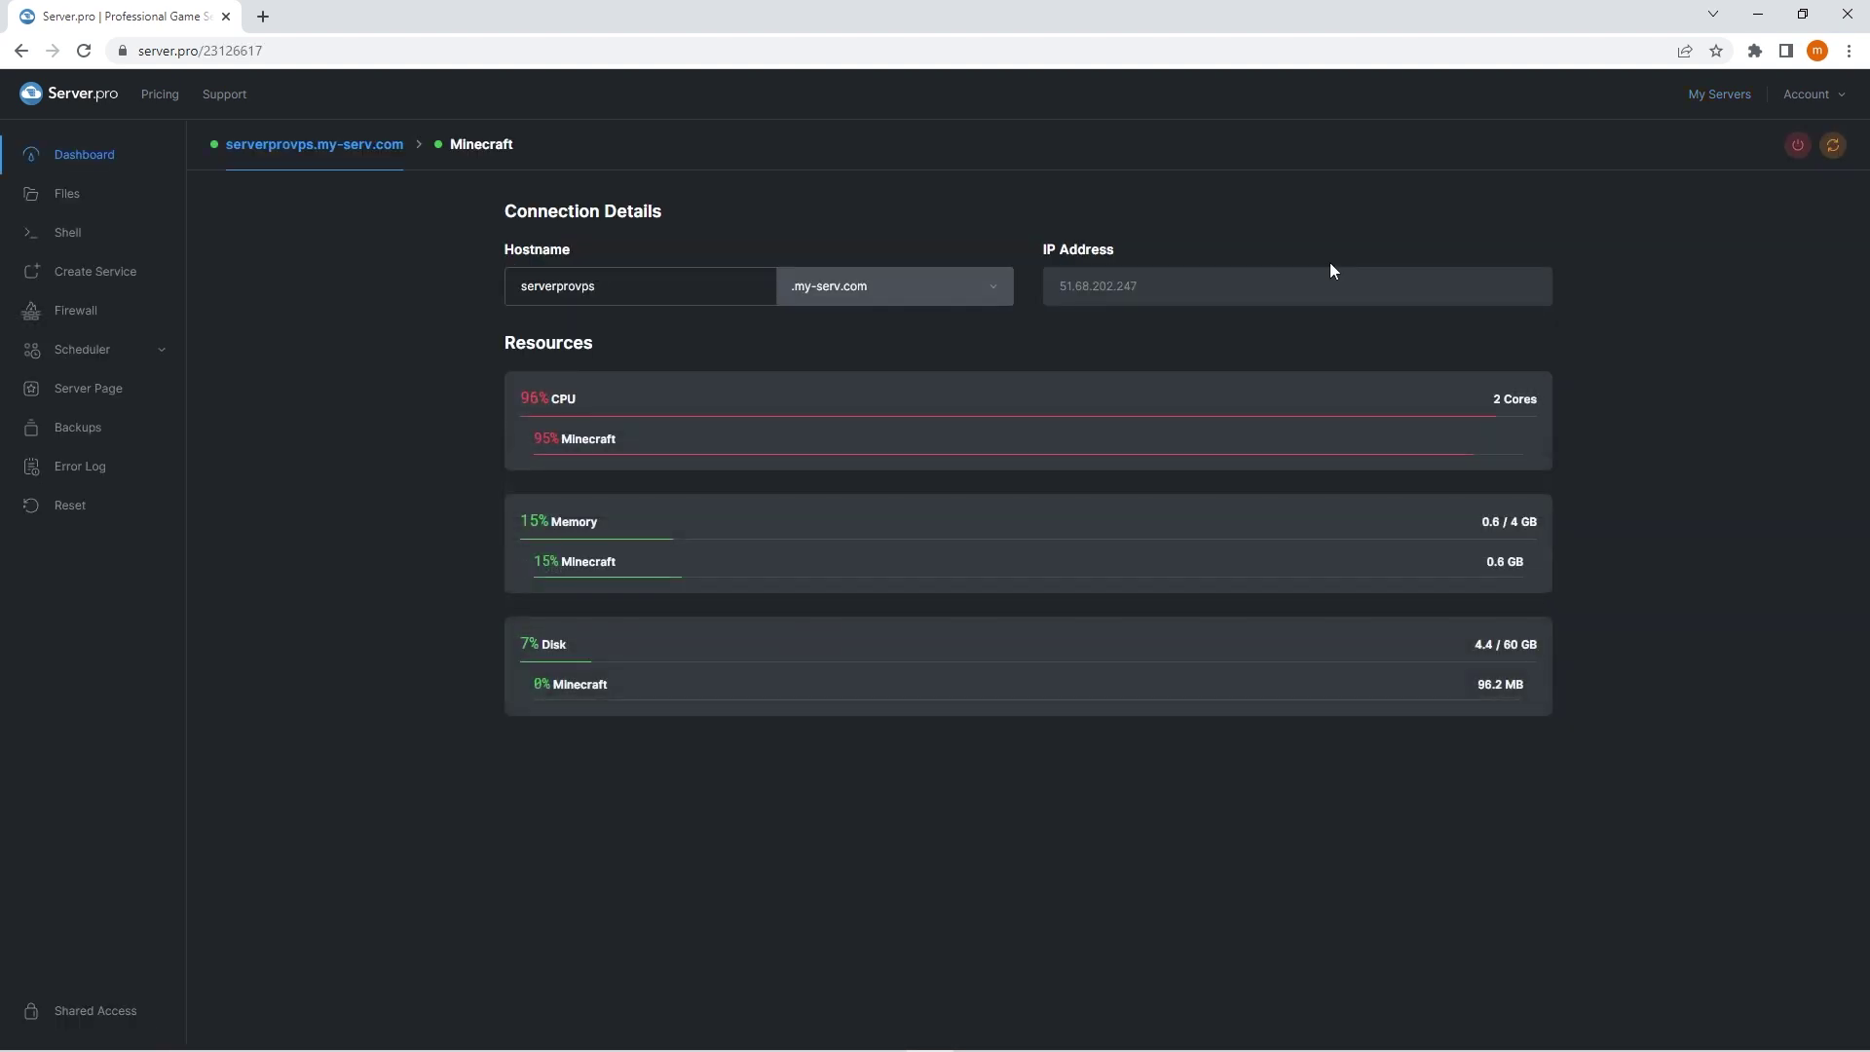
{"action": "left_click", "coordinate": [98, 434]}
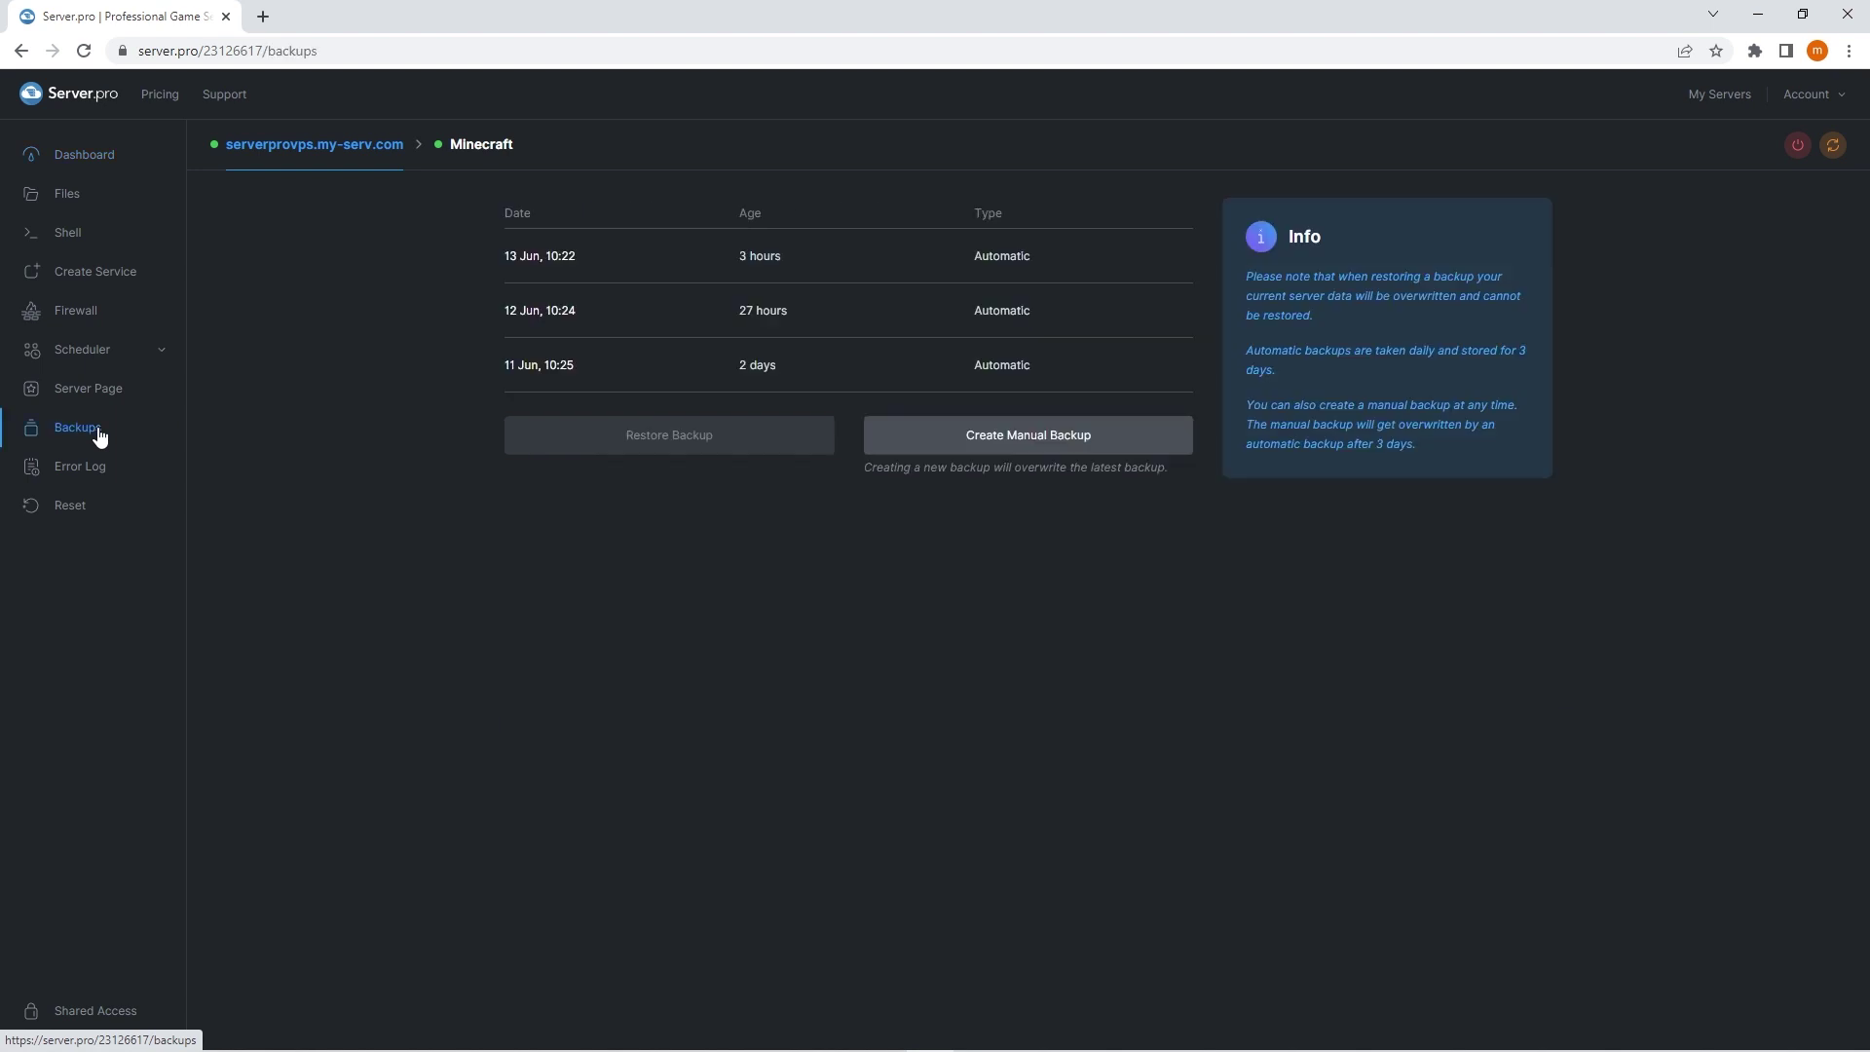
{"action": "left_click", "coordinate": [1030, 434]}
{"action": "left_click", "coordinate": [1064, 633]}
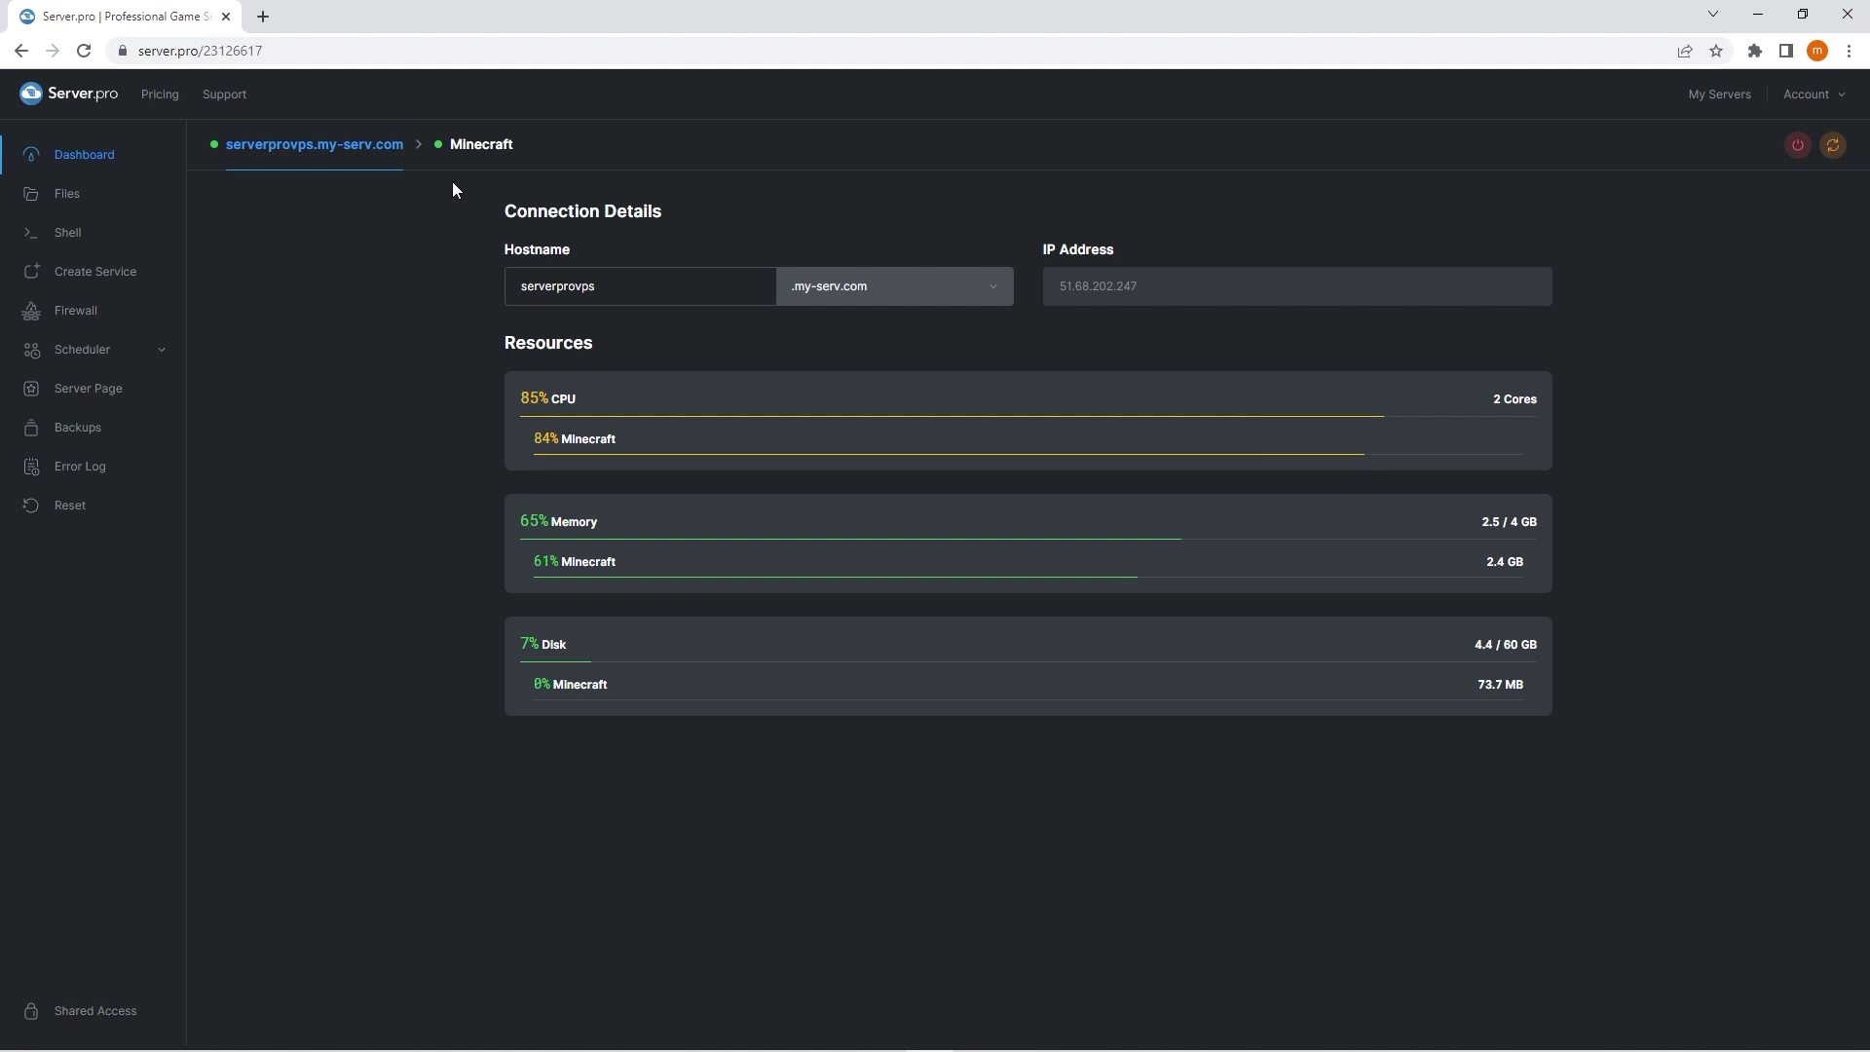
Set the VPS Minecraft service to Vanilla version 1.19 in place of 1.18.2.
{"action": "left_click", "coordinate": [476, 146]}
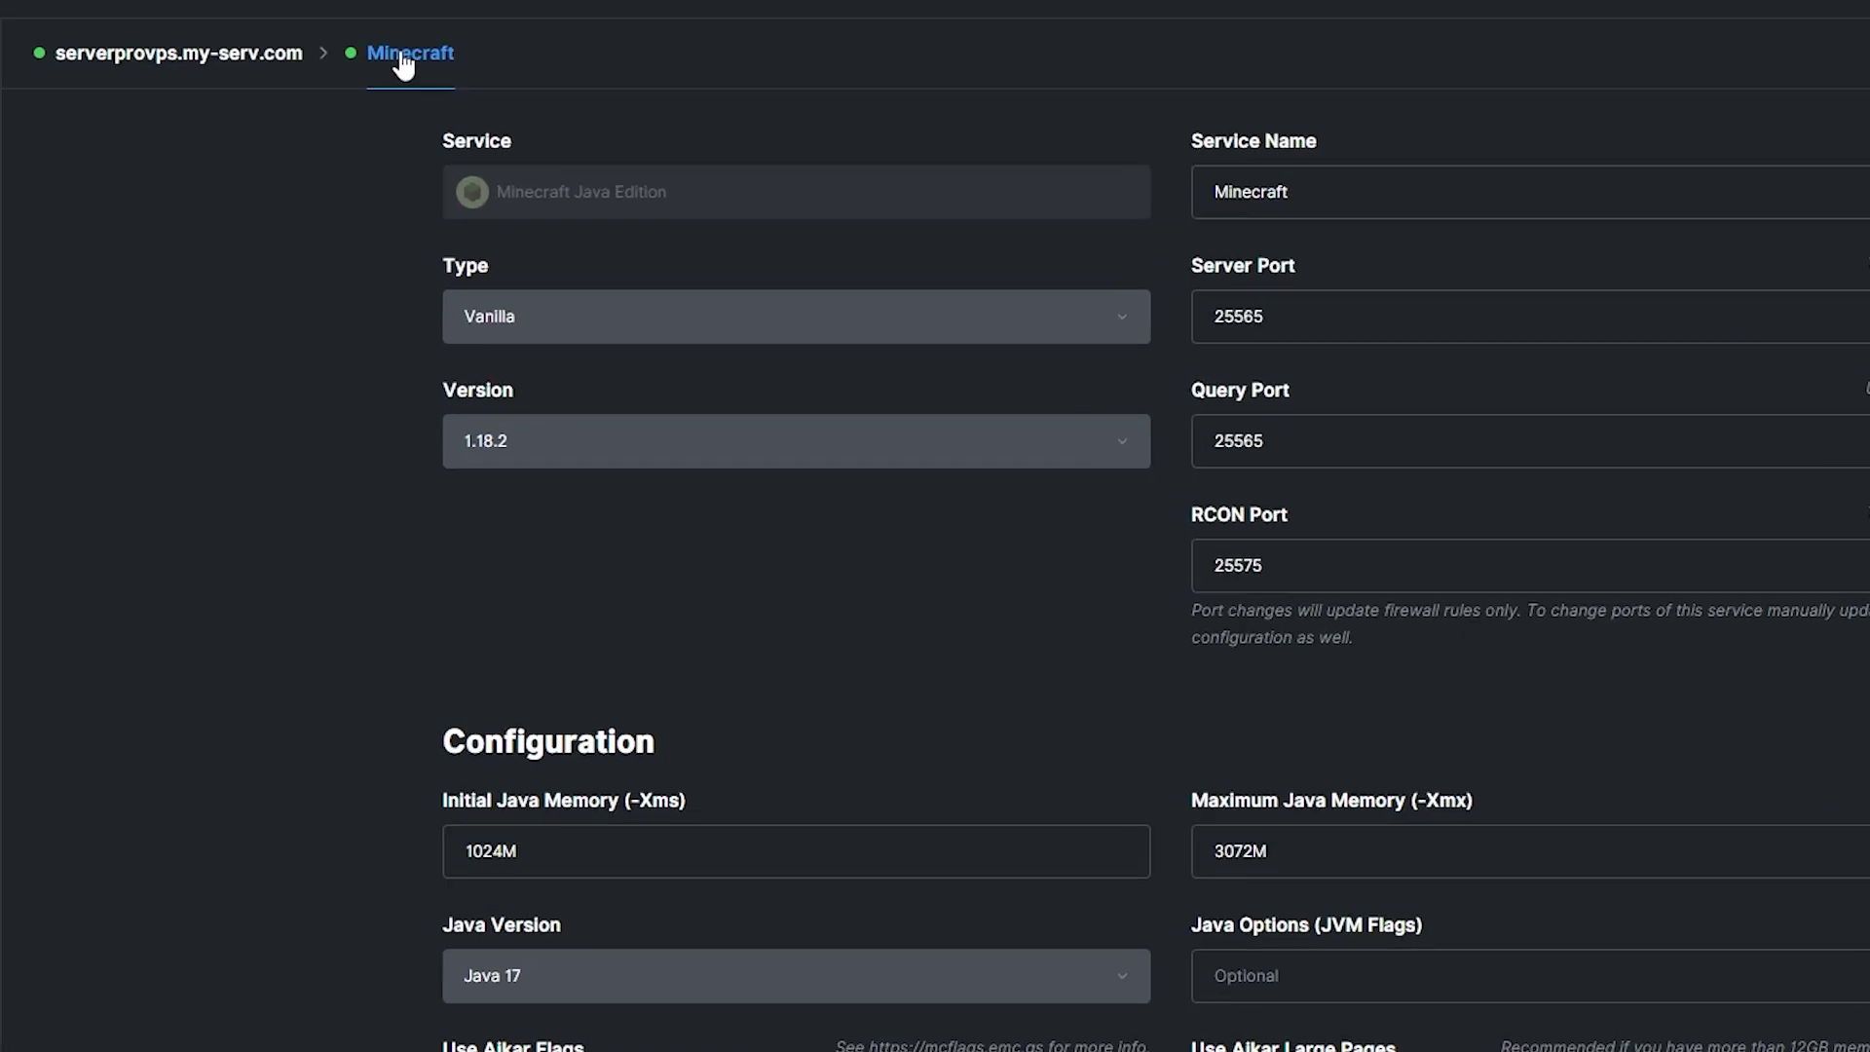
{"action": "left_click", "coordinate": [495, 313]}
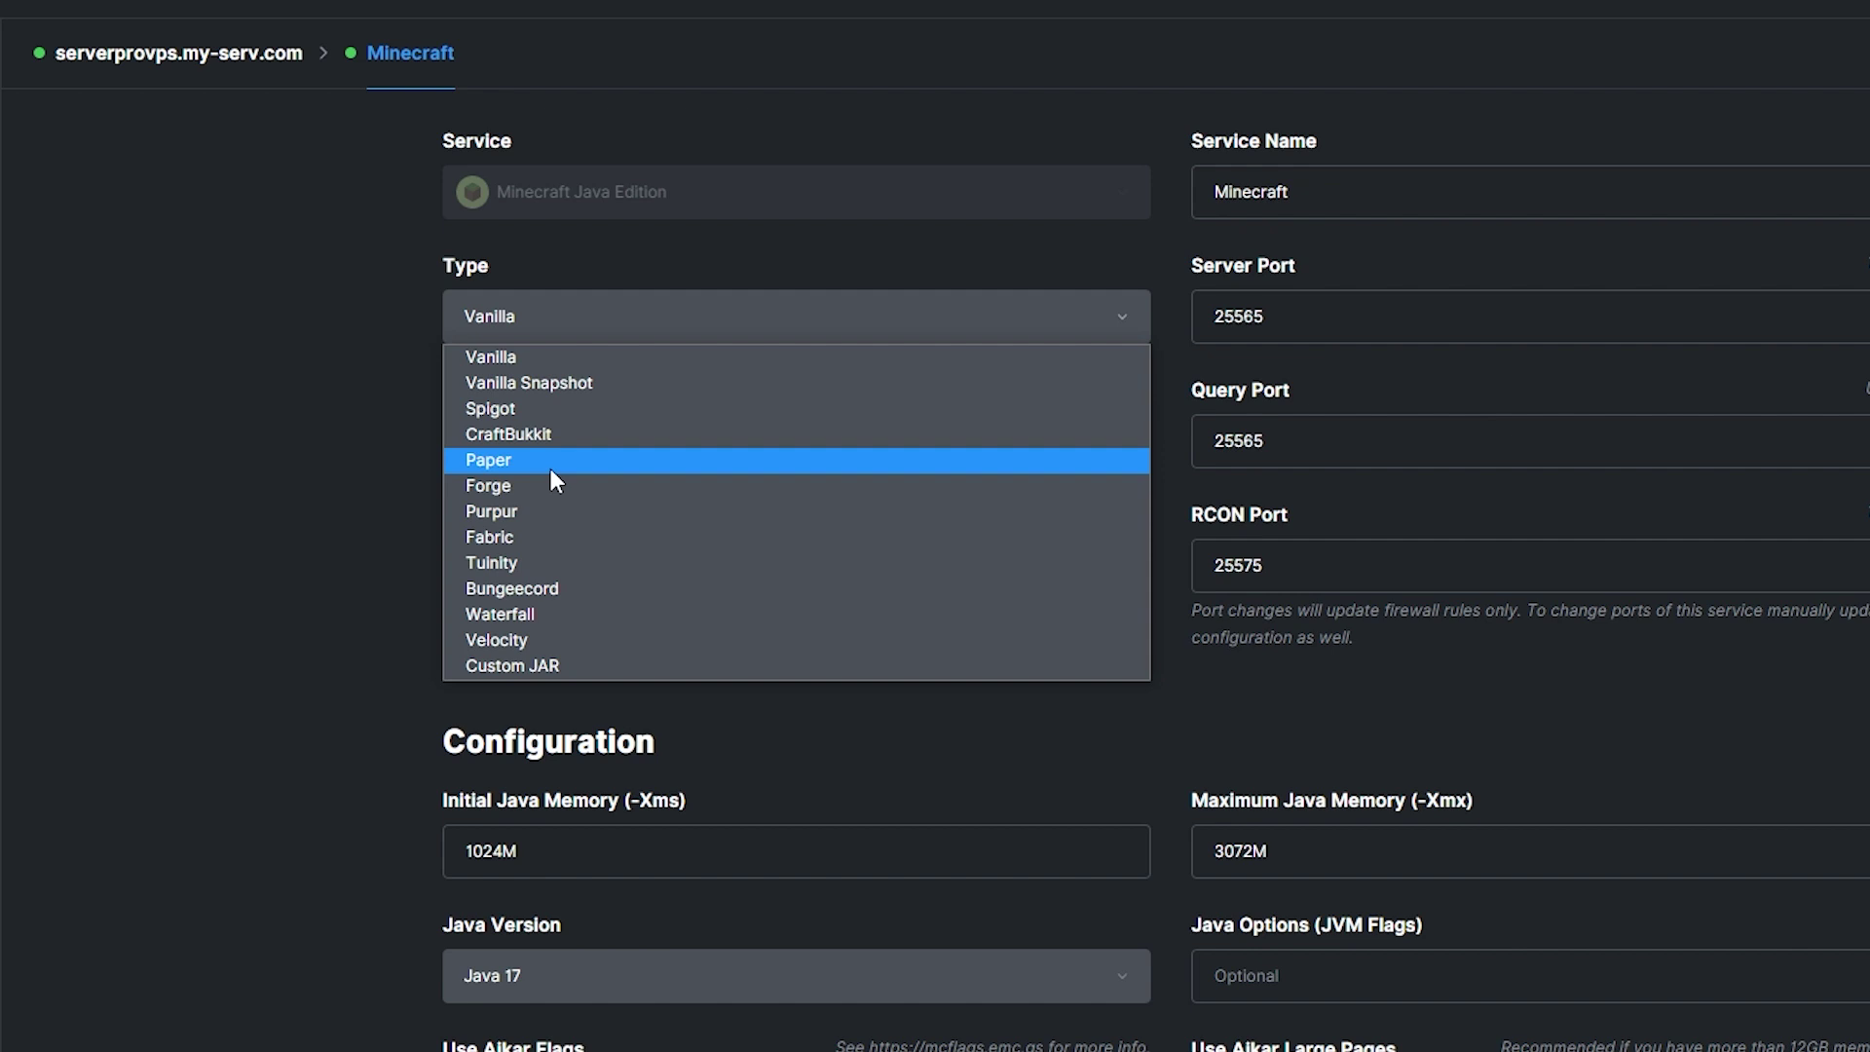
{"action": "left_click", "coordinate": [559, 316]}
{"action": "left_click", "coordinate": [573, 447]}
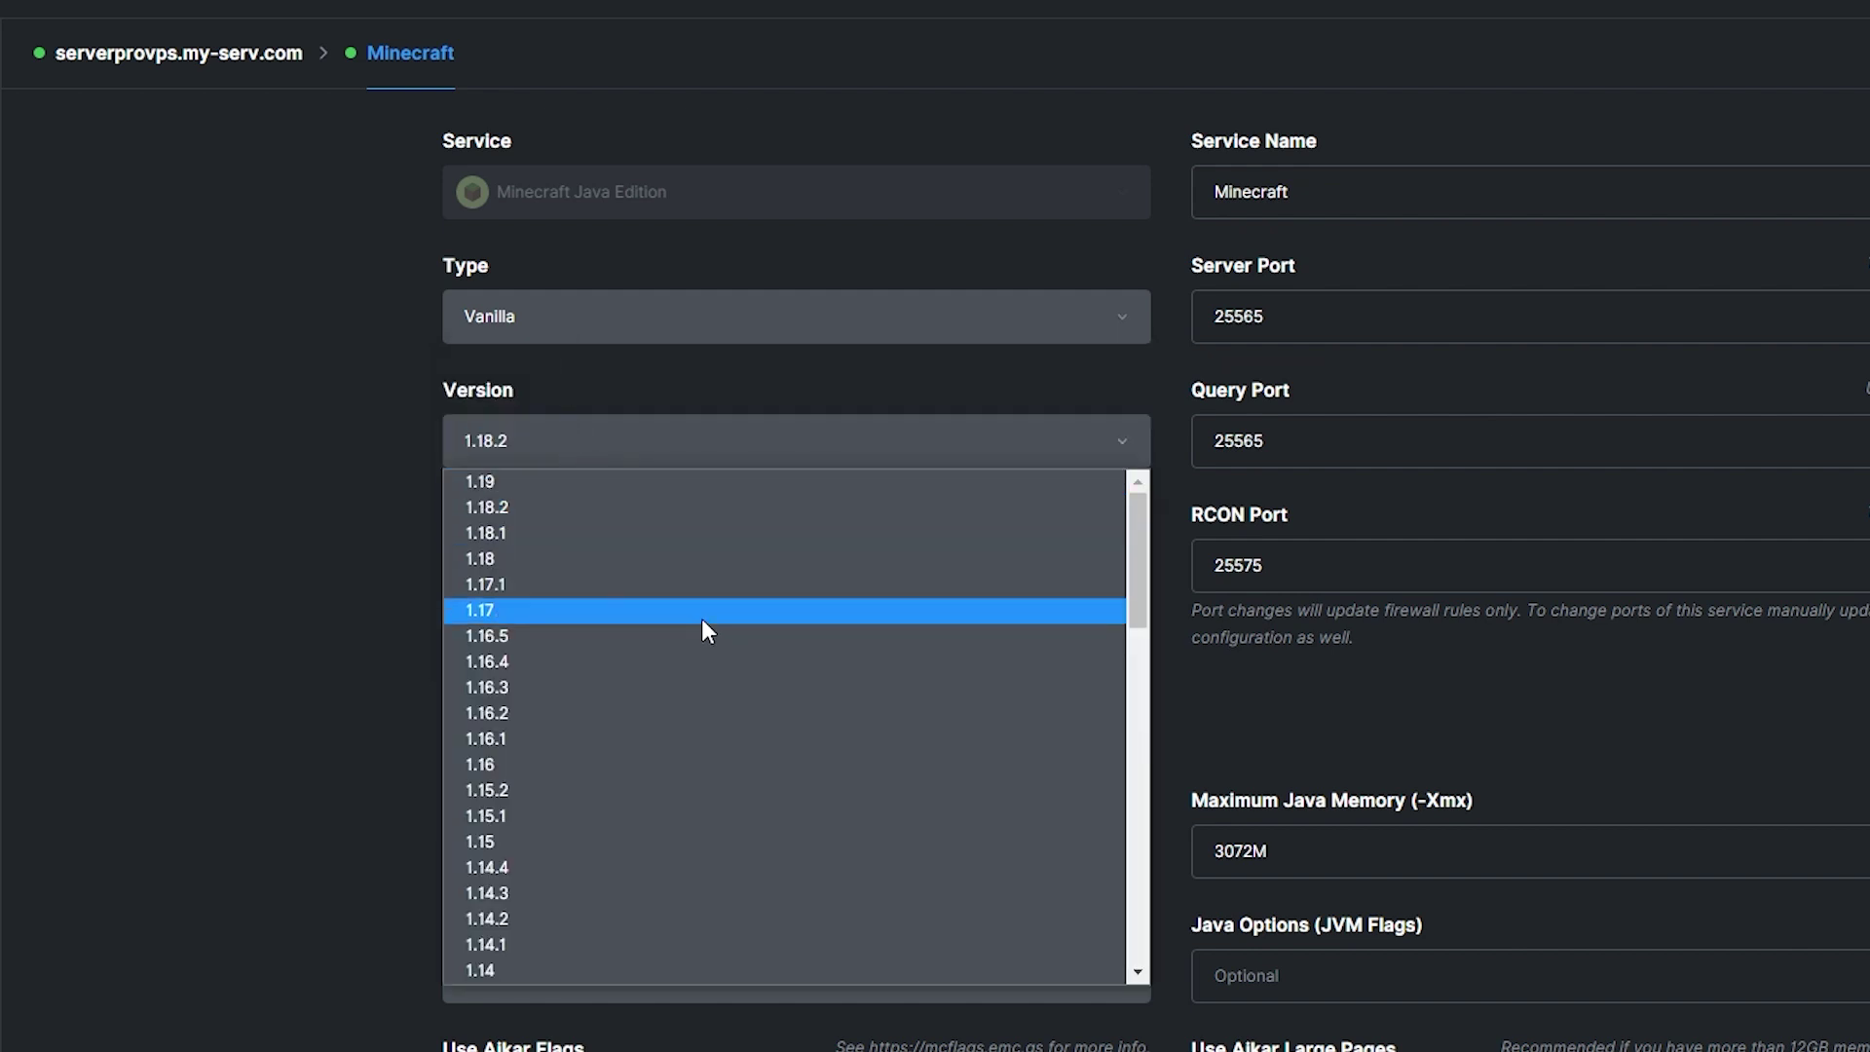
{"action": "left_click", "coordinate": [602, 493]}
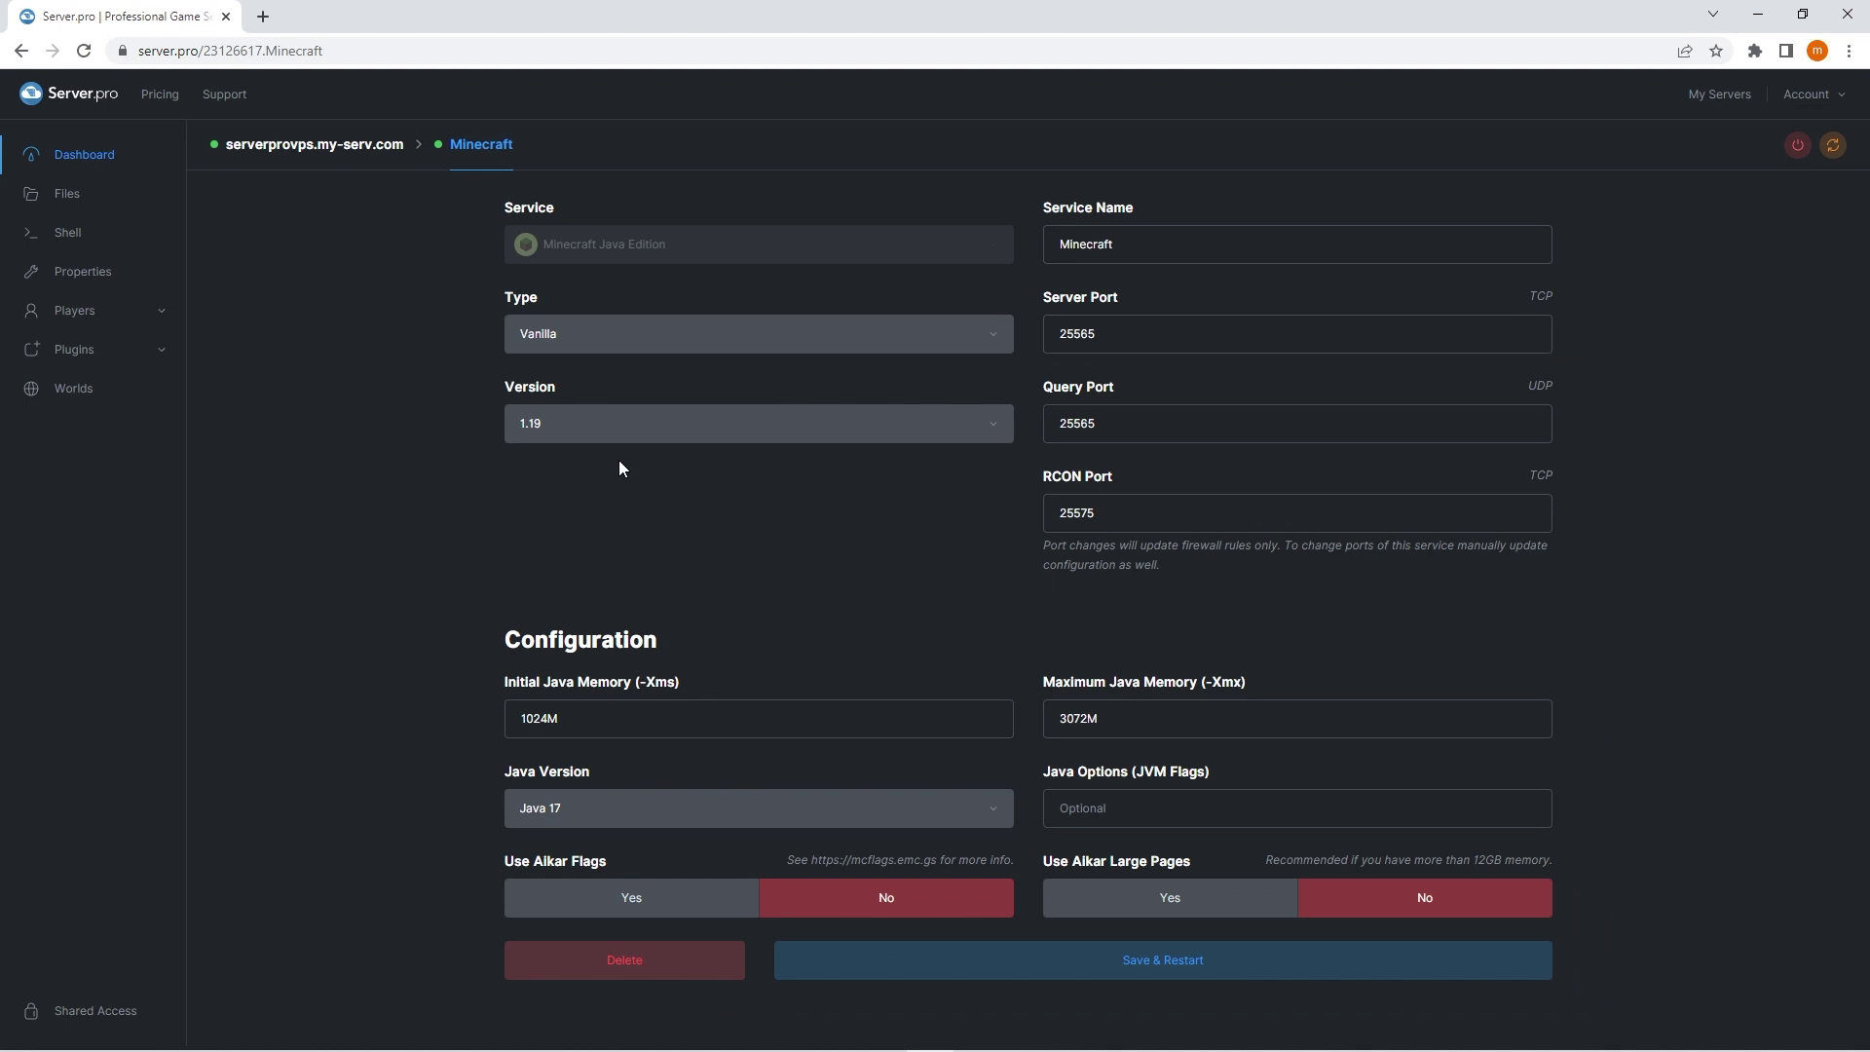
Save and restart the VPS Minecraft service, then highlight Done in its shell log.
{"action": "left_click", "coordinate": [985, 973]}
{"action": "left_click", "coordinate": [76, 233]}
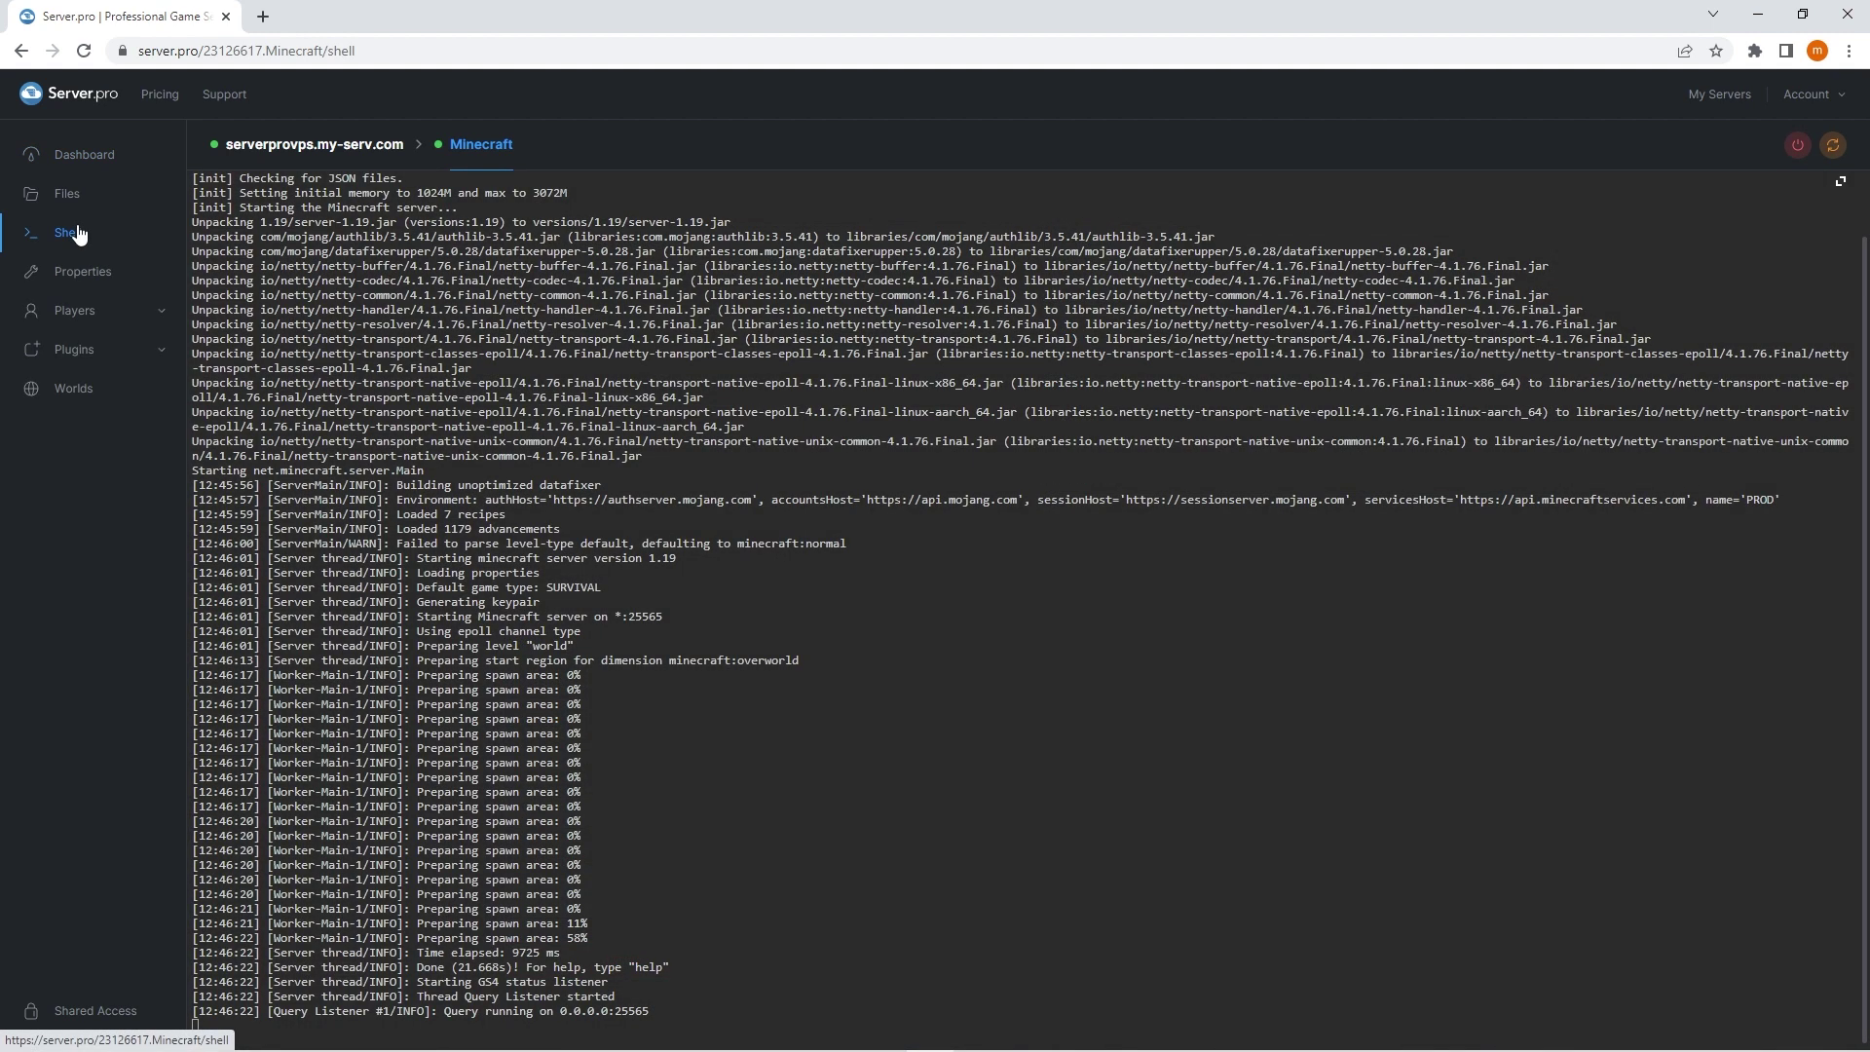
{"action": "double_click", "coordinate": [438, 967]}
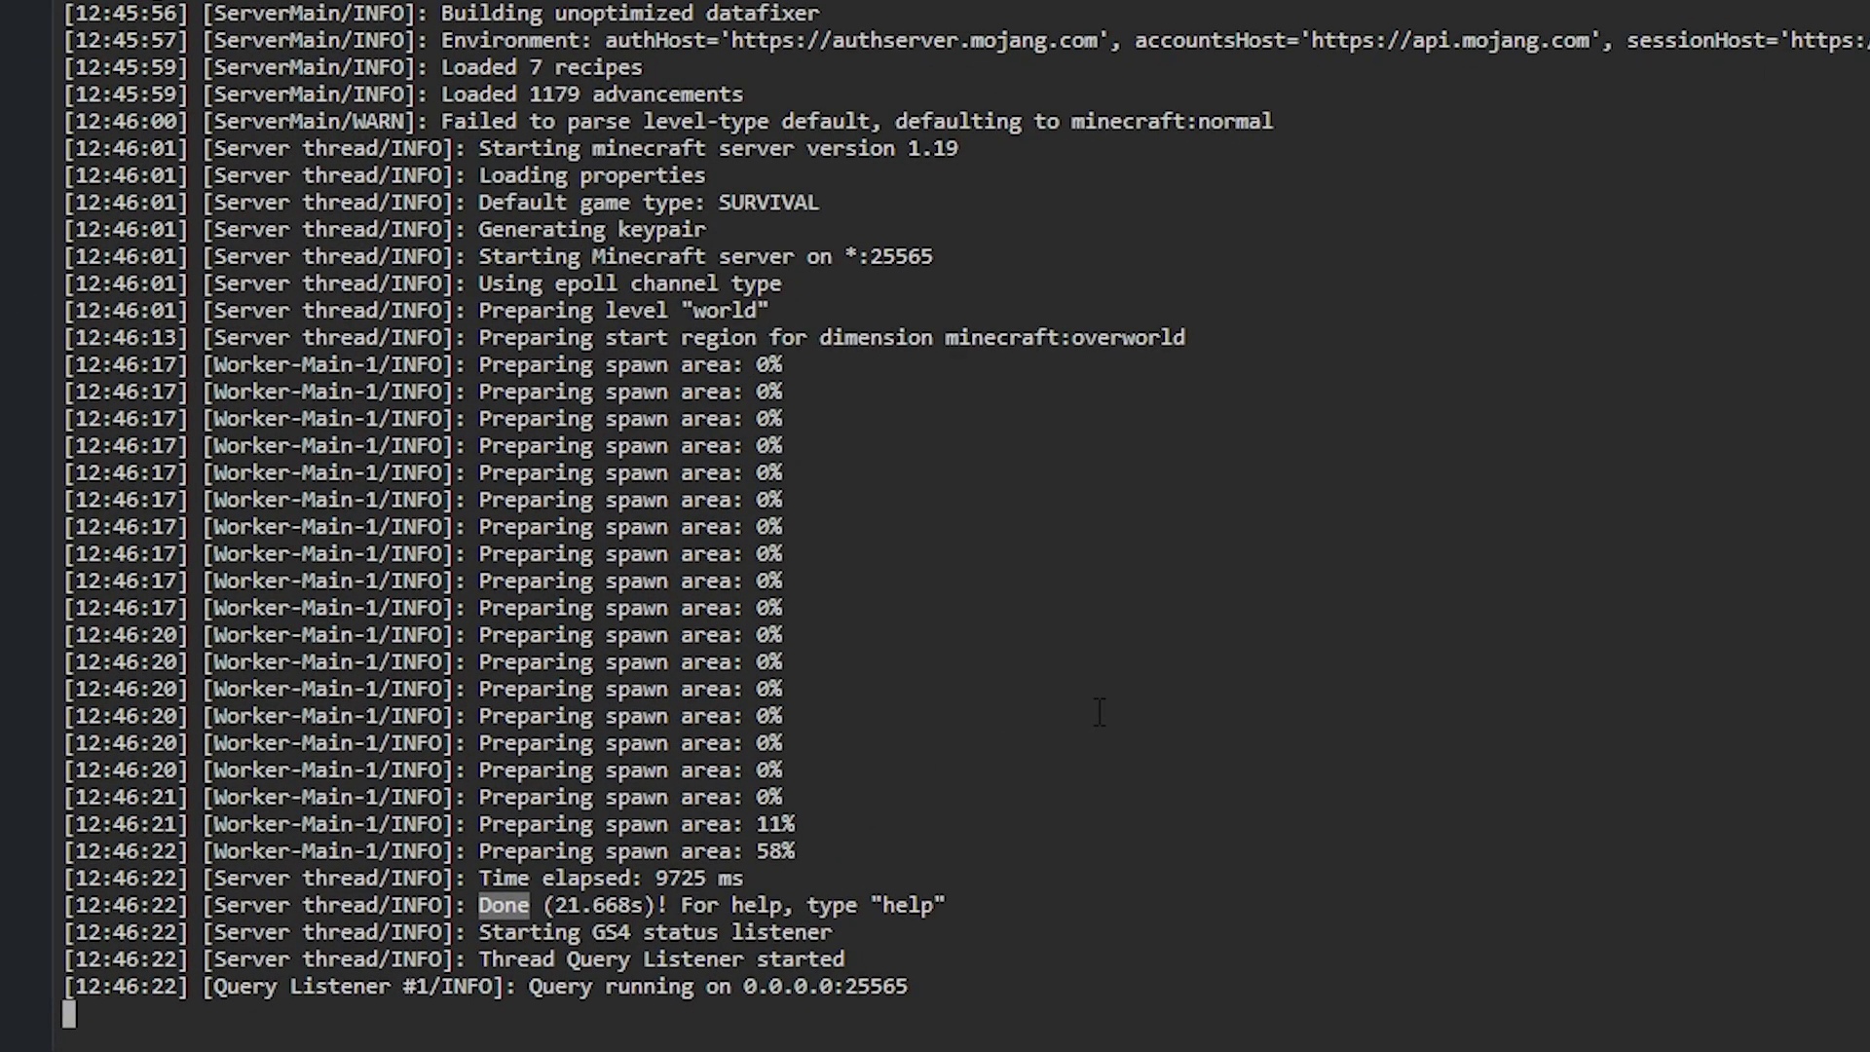